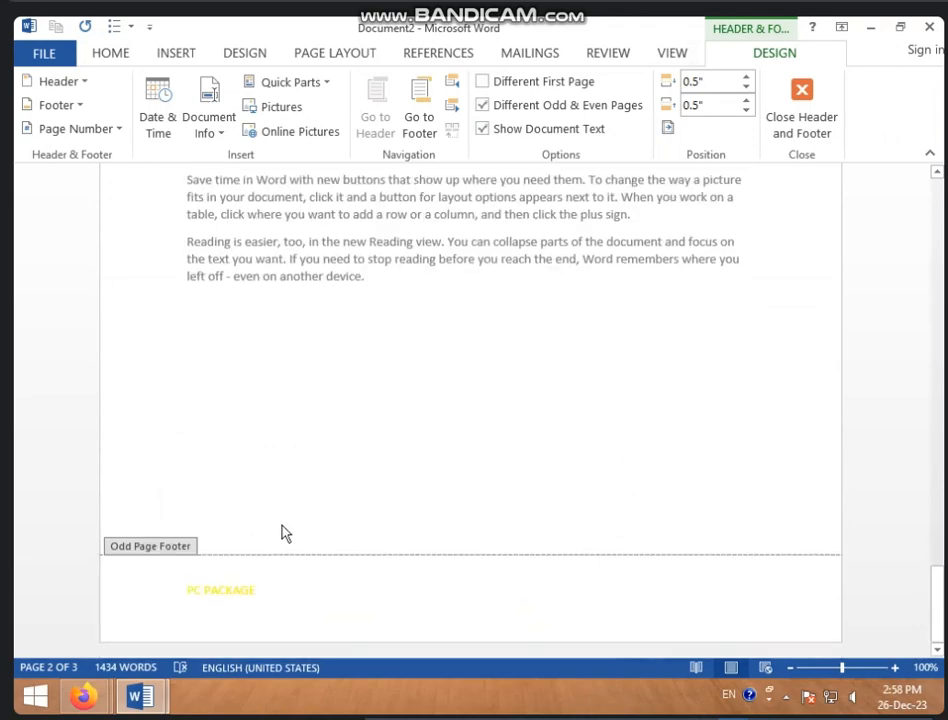
Turn off different odd and even pages for the document's headers and footers.
scroll(250, 610, up, 20)
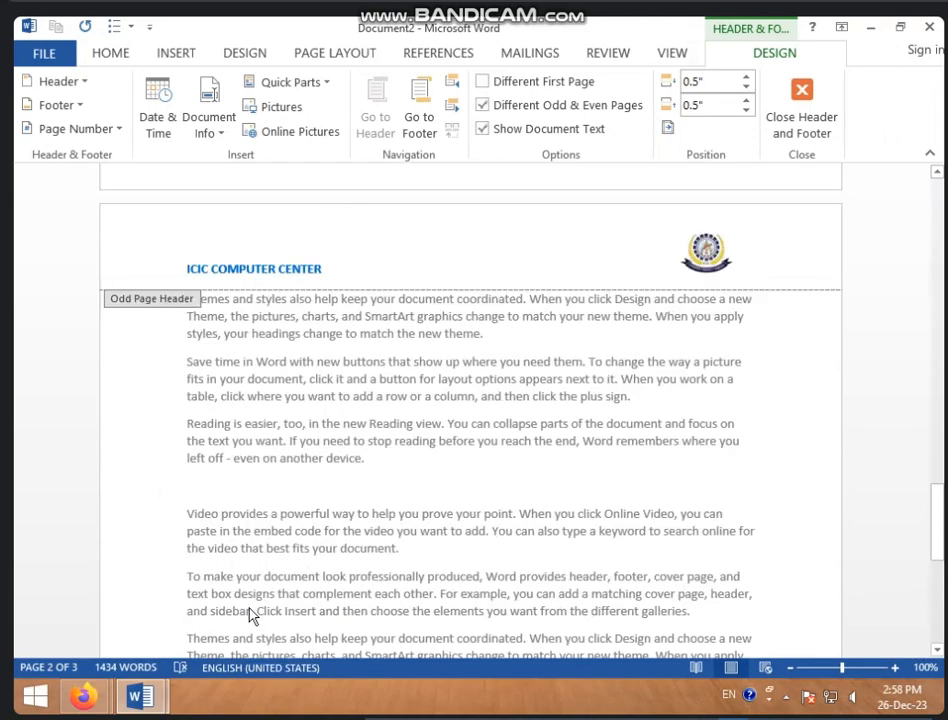
scroll(252, 615, up, 3)
click(325, 378)
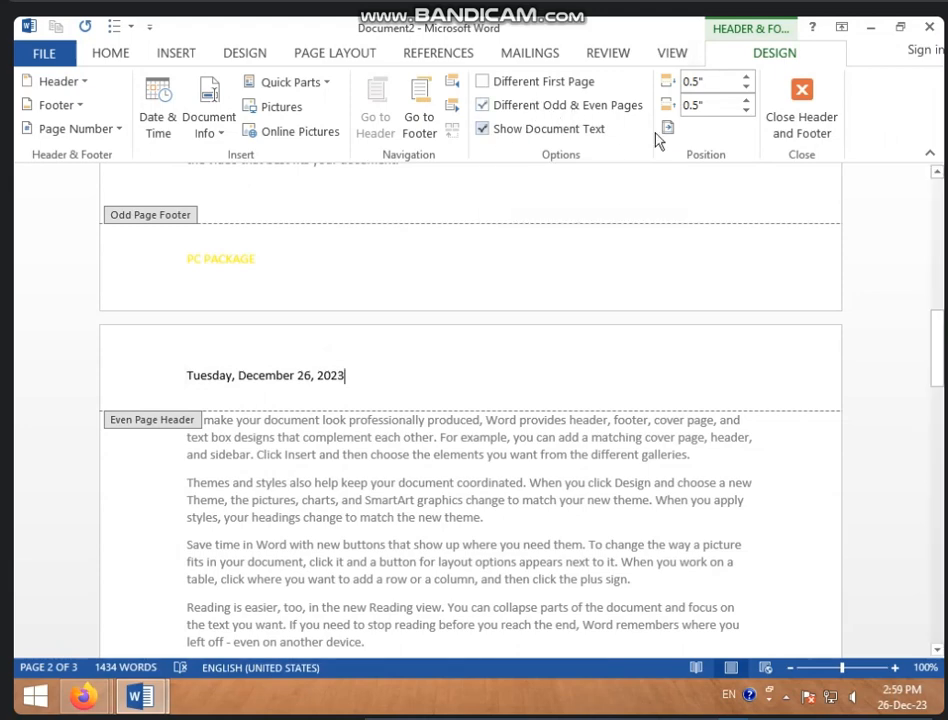
scroll(345, 279, up, 3)
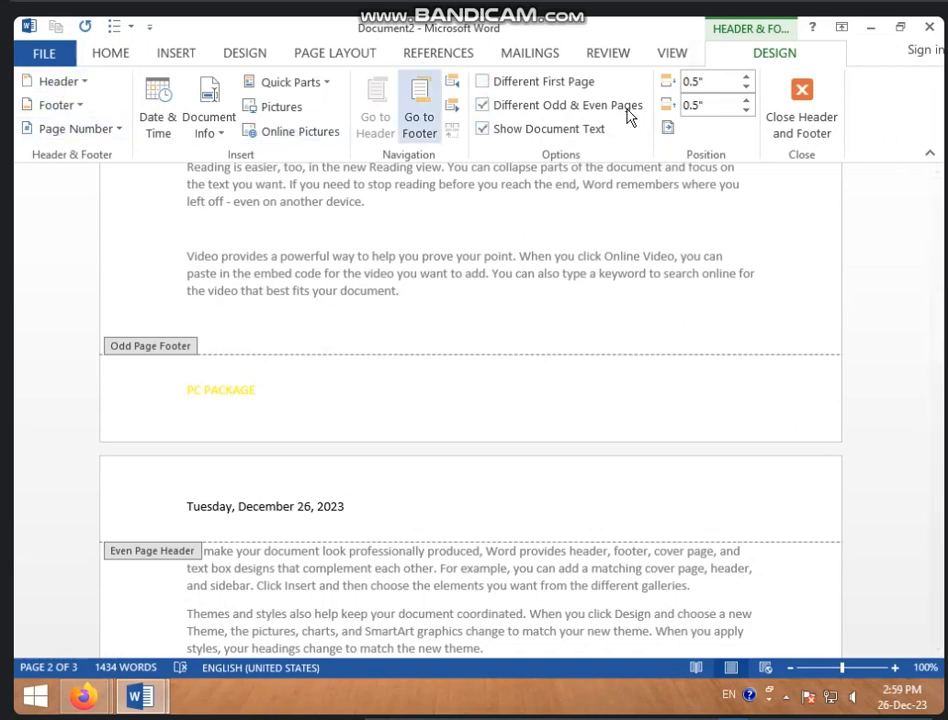
click(554, 105)
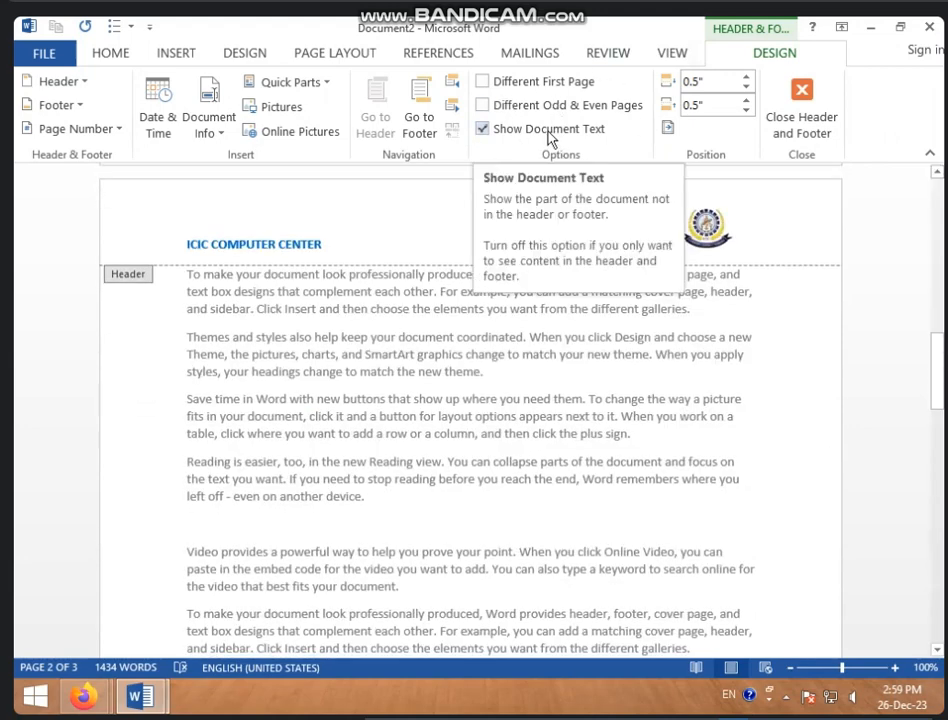
Hide the document text to review only the headers and footers, and show the text again.
click(527, 136)
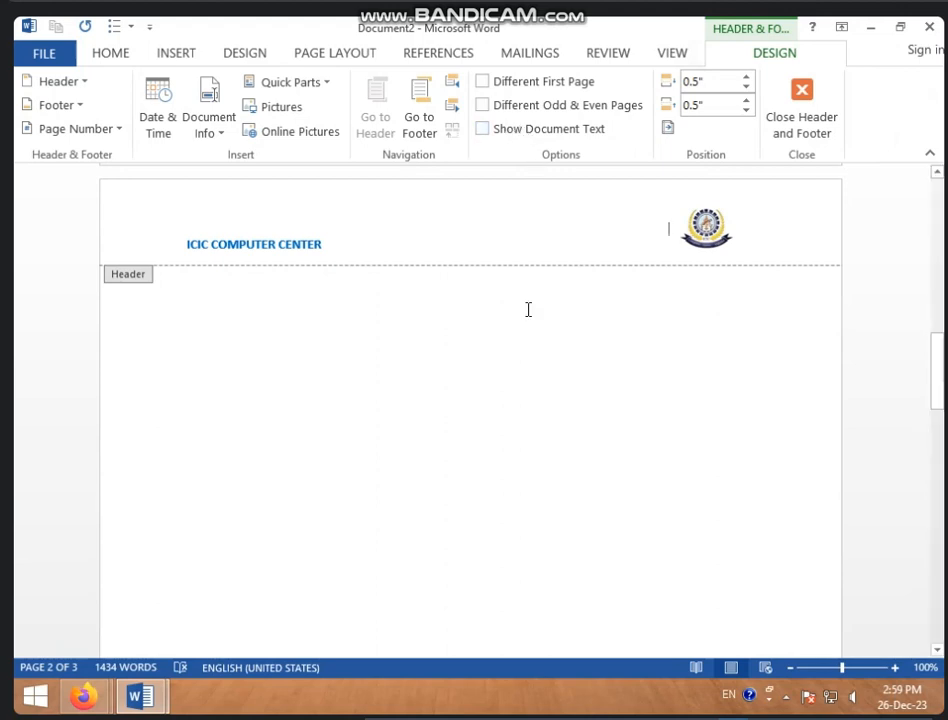
scroll(545, 397, down, 3)
scroll(548, 405, down, 10)
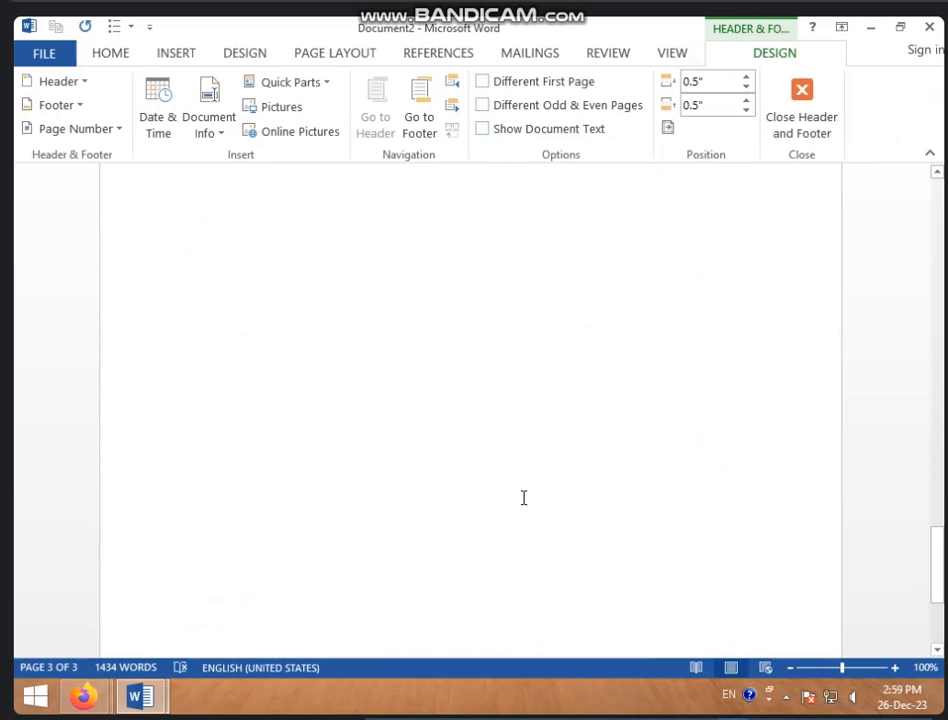
scroll(523, 497, up, 6)
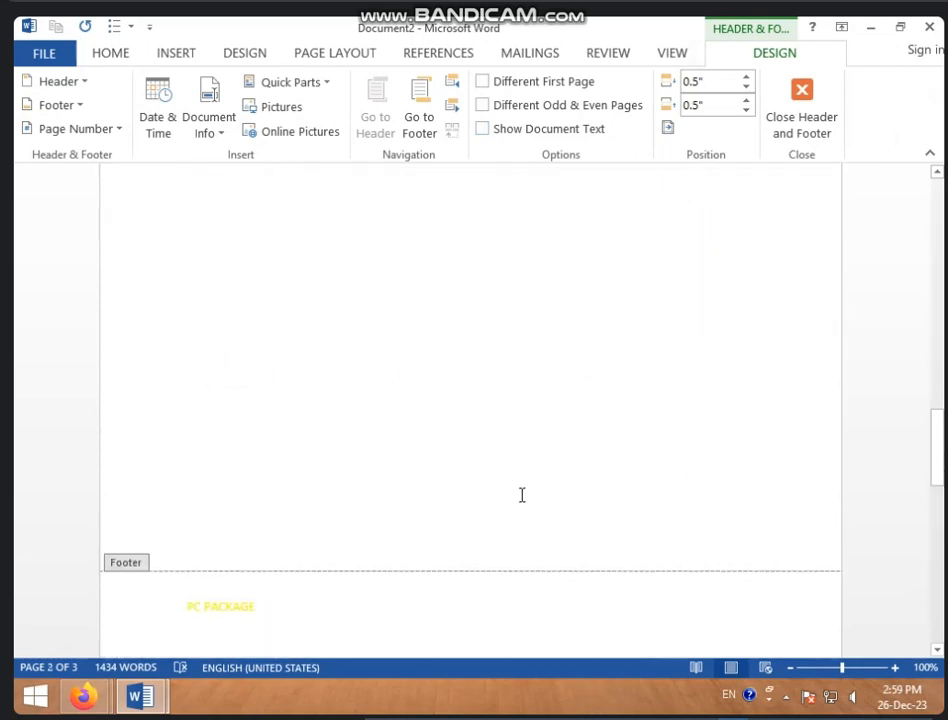
scroll(521, 495, up, 10)
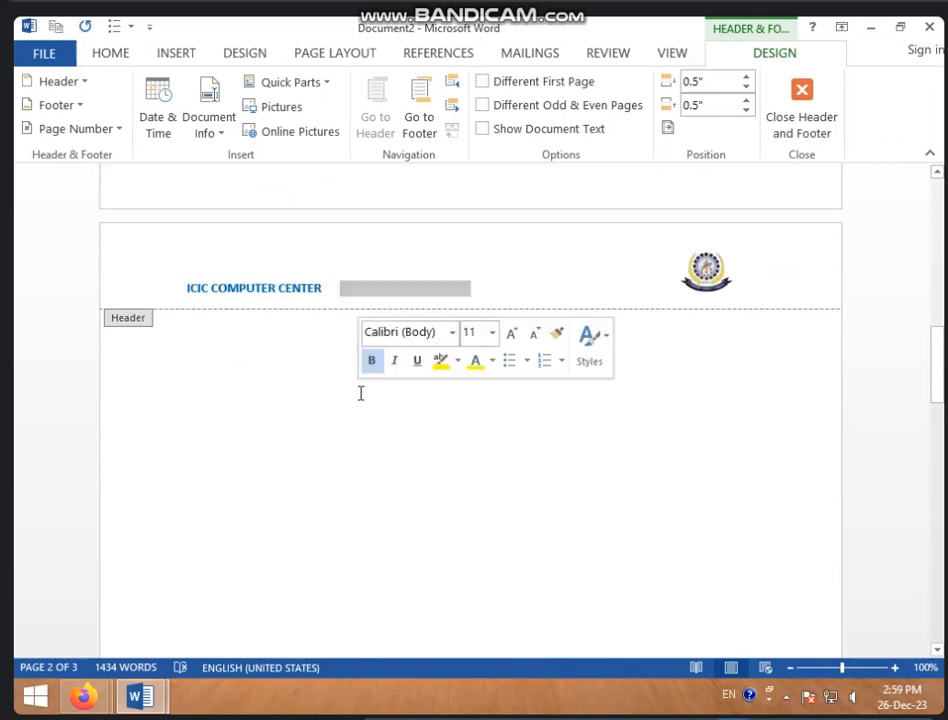
drag(354, 403, 325, 410)
click(256, 374)
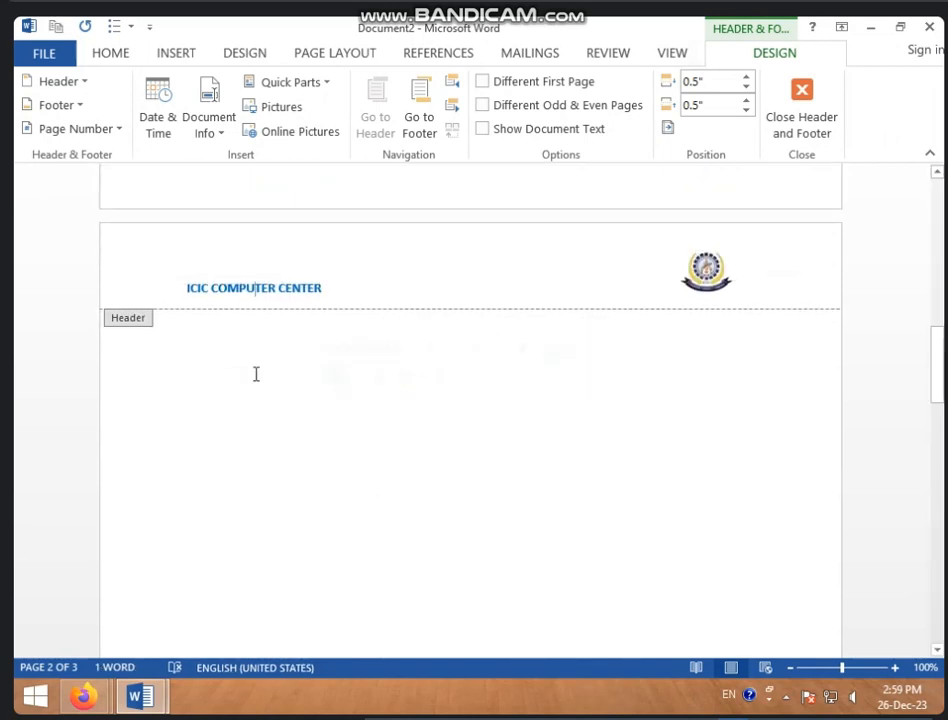
triple_click(271, 383)
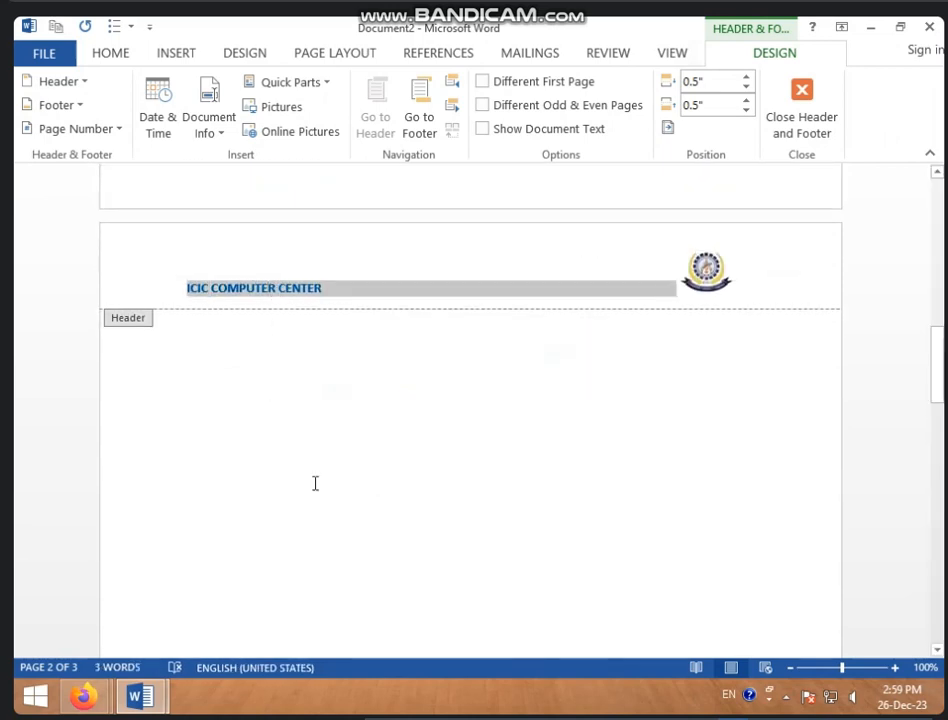
click(501, 131)
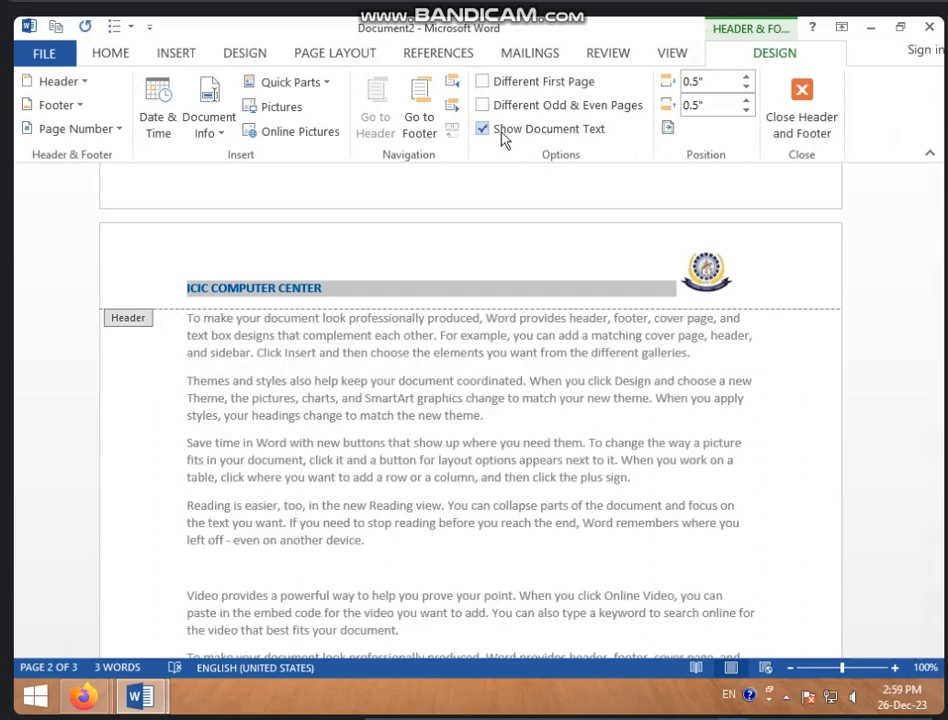
Reopen the page 2 header for editing and set the footer's distance from the page bottom to 0.9".
double_click(399, 383)
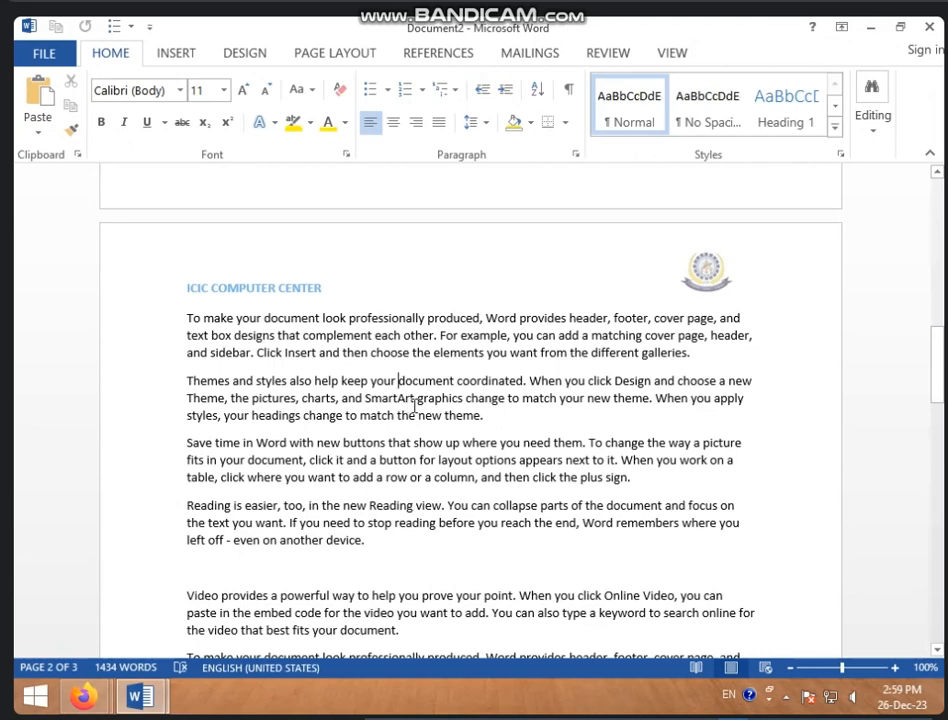
double_click(330, 280)
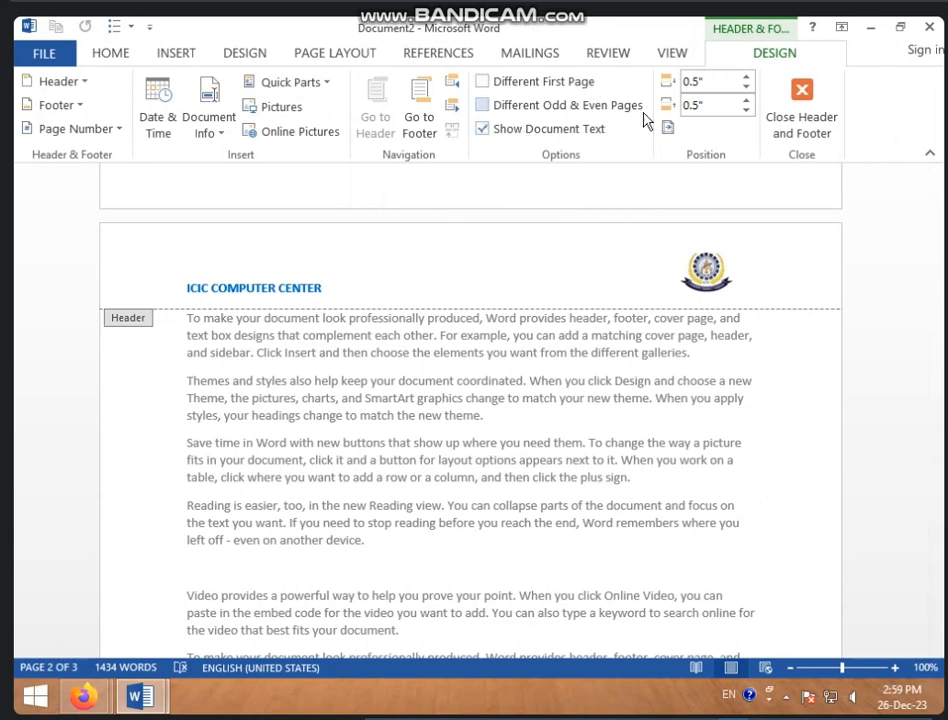
click(746, 100)
click(746, 100)
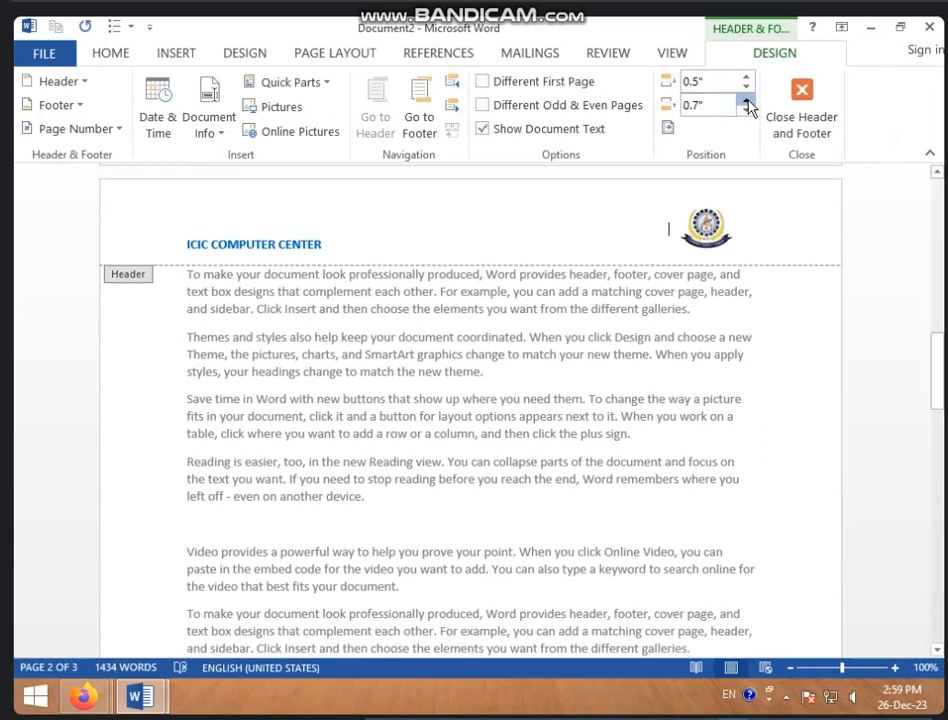
click(747, 100)
click(747, 100)
Add five blank lines below the ICIC COMPUTER CENTER text in the header.
click(463, 226)
key(Return)
key(Return)
key(Return)
key(Return)
key(Return)
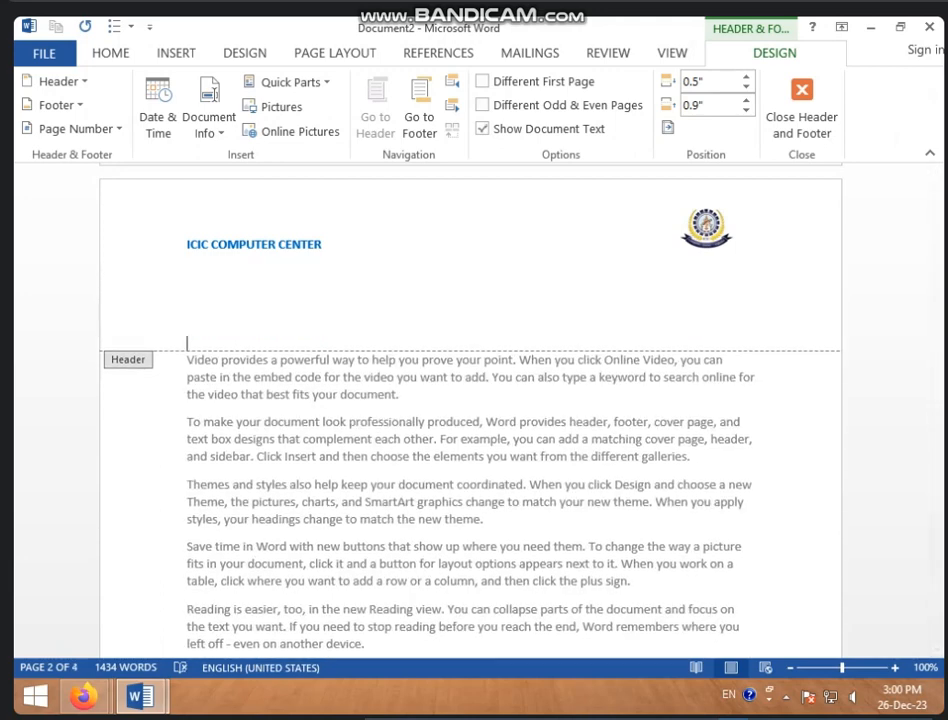
Set the header's distance from the top of the page to 1.2".
click(746, 77)
click(746, 77)
click(746, 77)
click(746, 77)
click(746, 77)
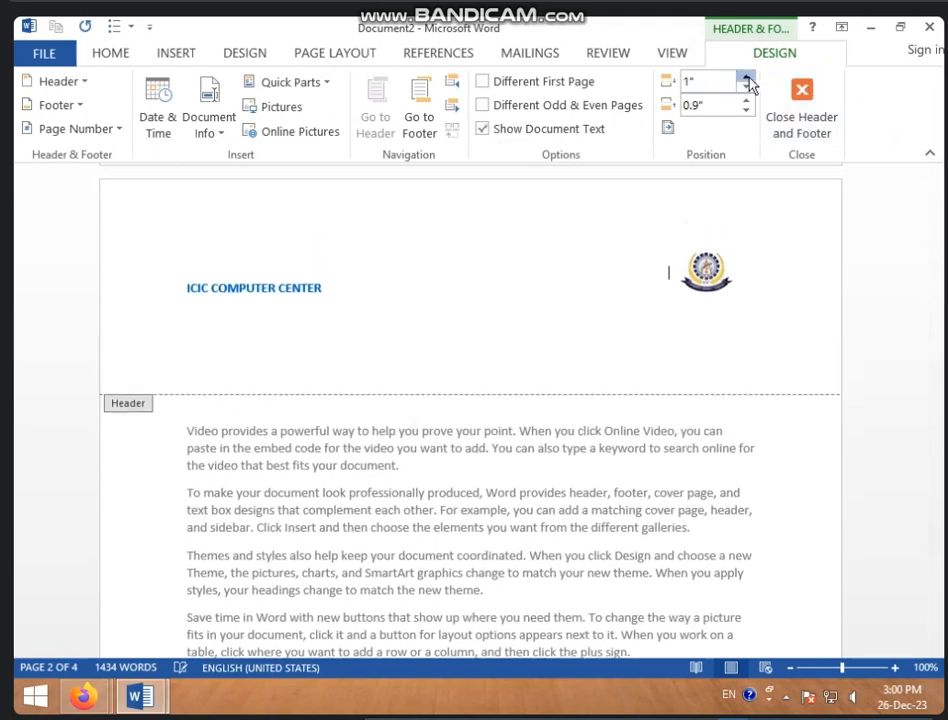
click(746, 77)
click(746, 77)
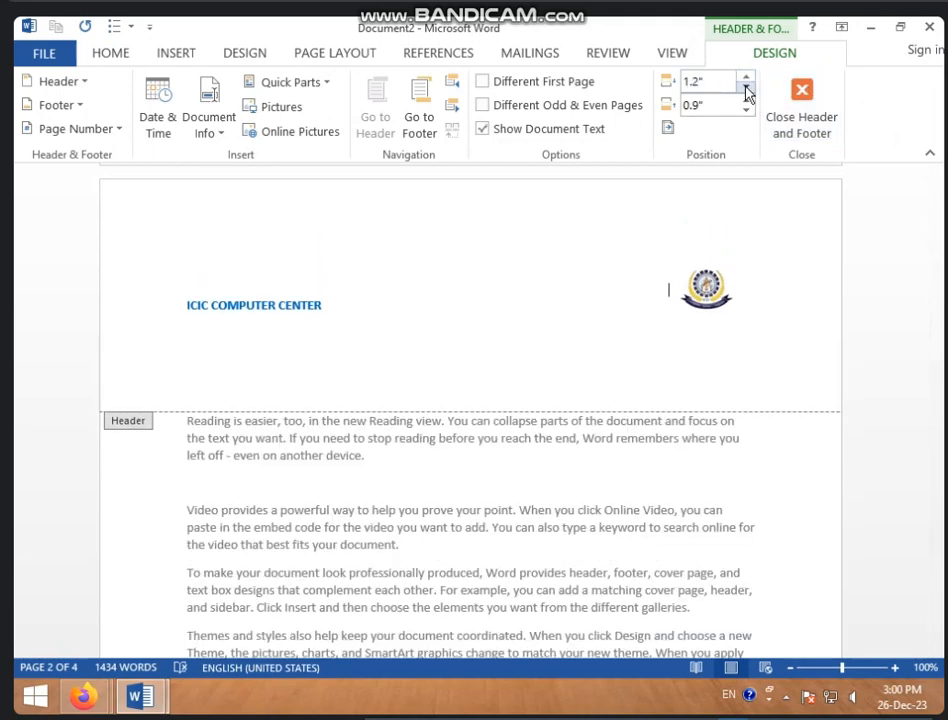
Reduce the header's distance from the top of the page to 0".
click(746, 88)
click(746, 88)
click(746, 88)
click(746, 88)
click(746, 88)
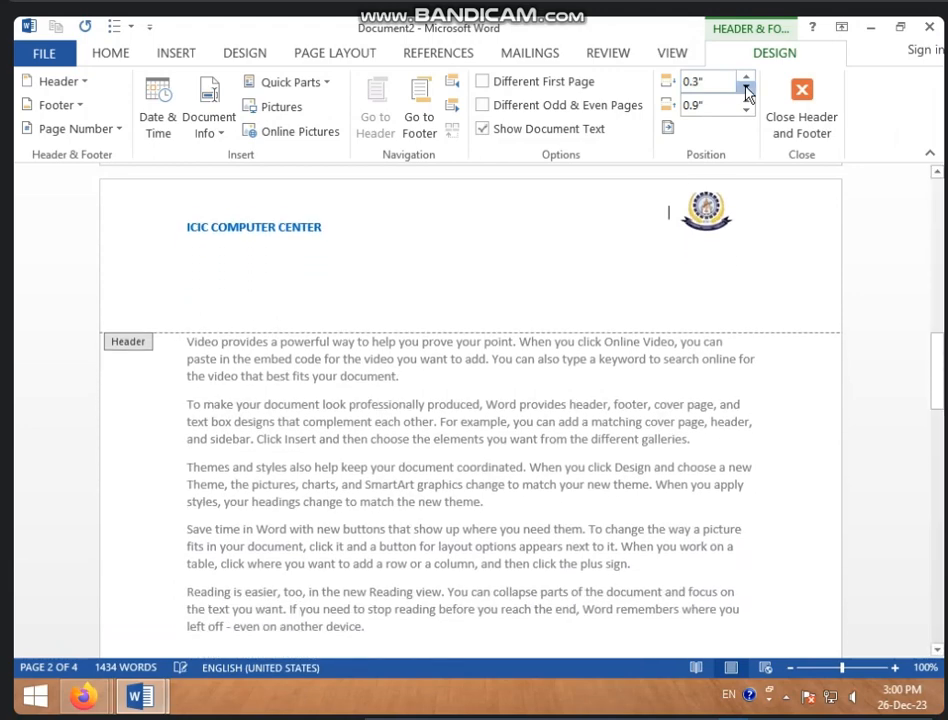
click(746, 88)
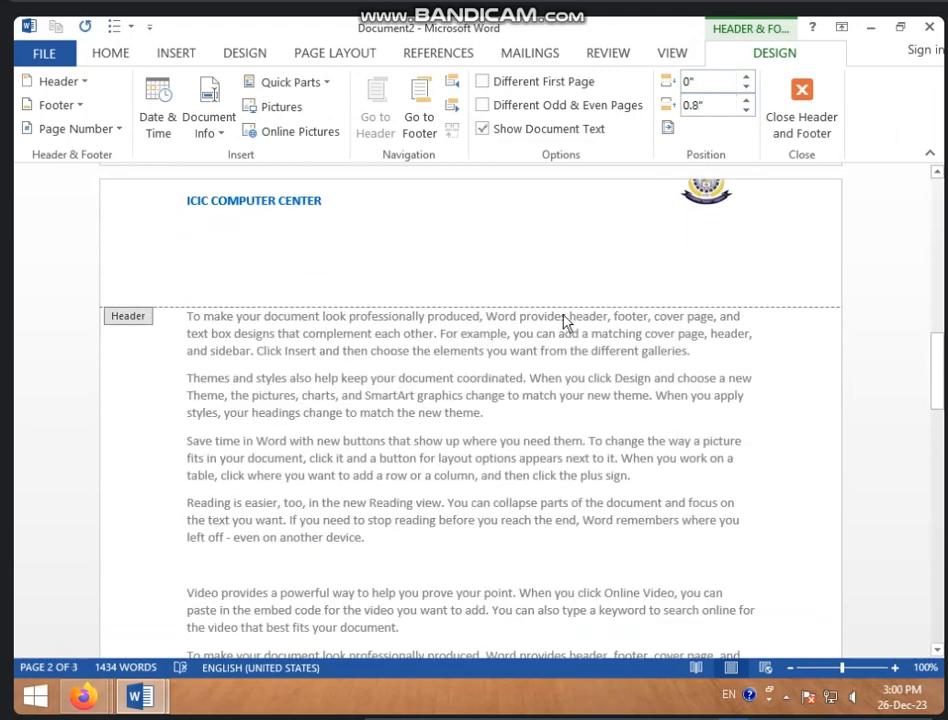
Lower the footer's distance from the page bottom and raise it again to 0.8".
click(746, 110)
click(746, 110)
click(746, 110)
click(746, 110)
click(746, 110)
click(746, 101)
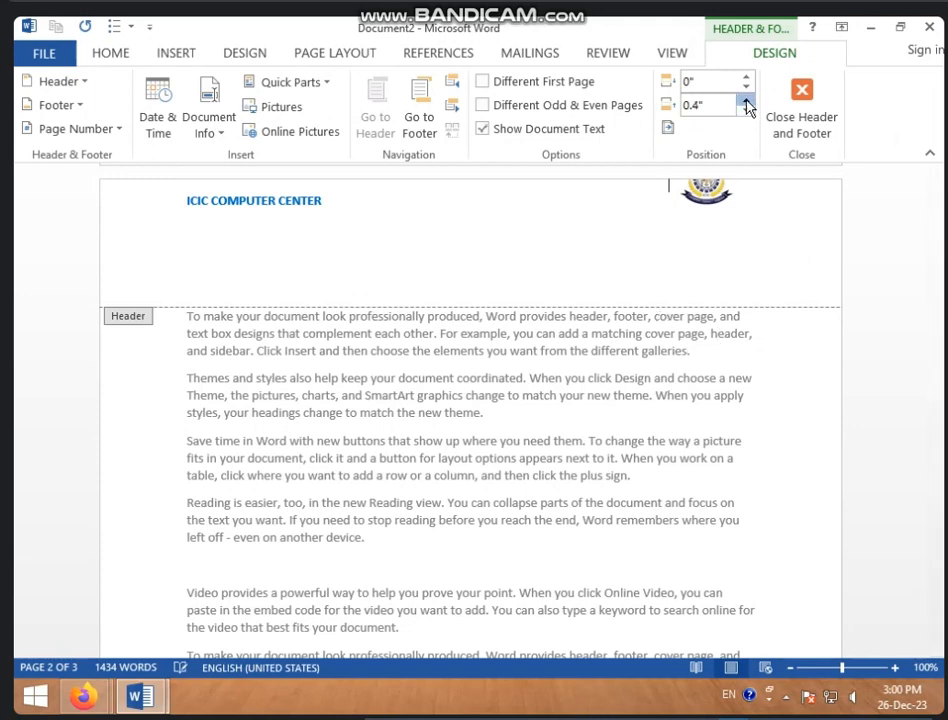
click(746, 101)
Raise the header's distance from the top of the page to 0.4".
click(746, 77)
click(746, 77)
click(746, 77)
click(746, 77)
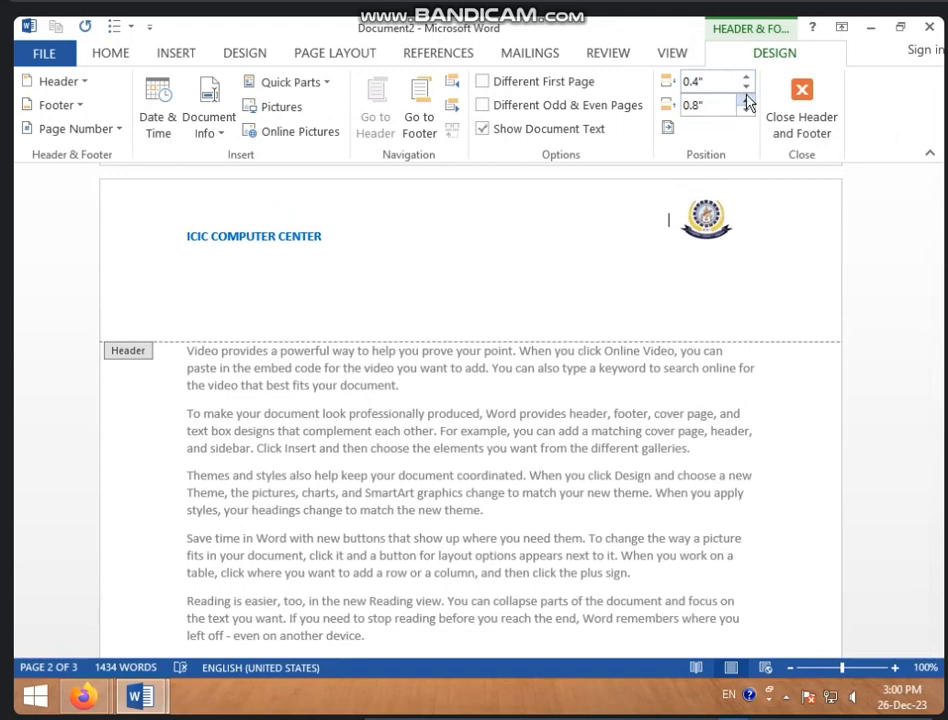
Set the header's distance from the top of the page back to 0".
click(746, 87)
click(746, 89)
click(746, 89)
click(746, 89)
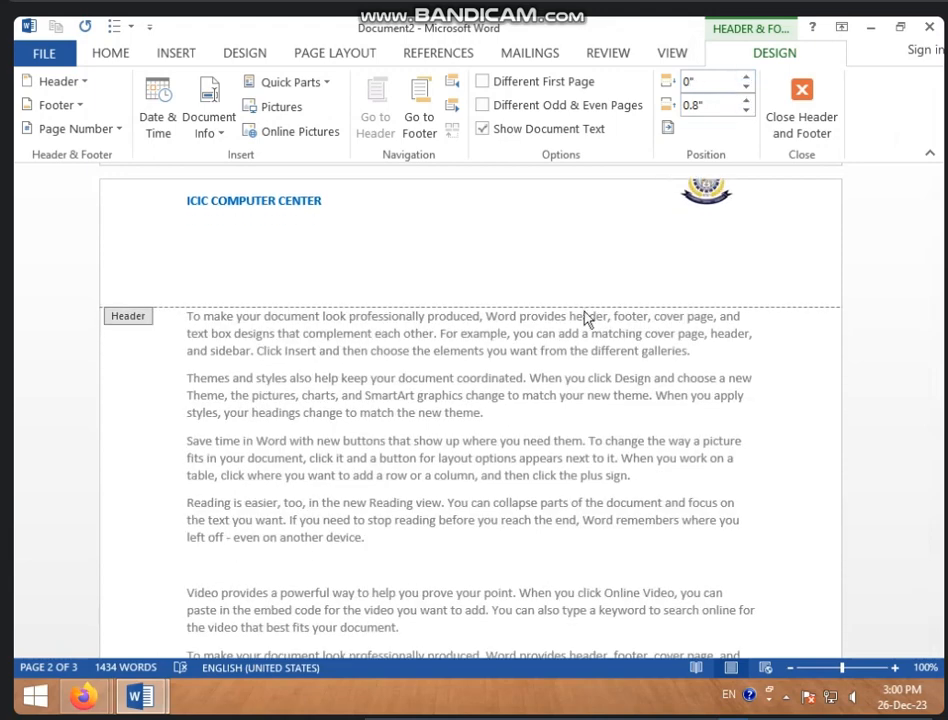
Move into the page 1 footer, briefly increase the header's distance from the top, and return it to 0".
scroll(479, 372, up, 1)
scroll(491, 360, up, 5)
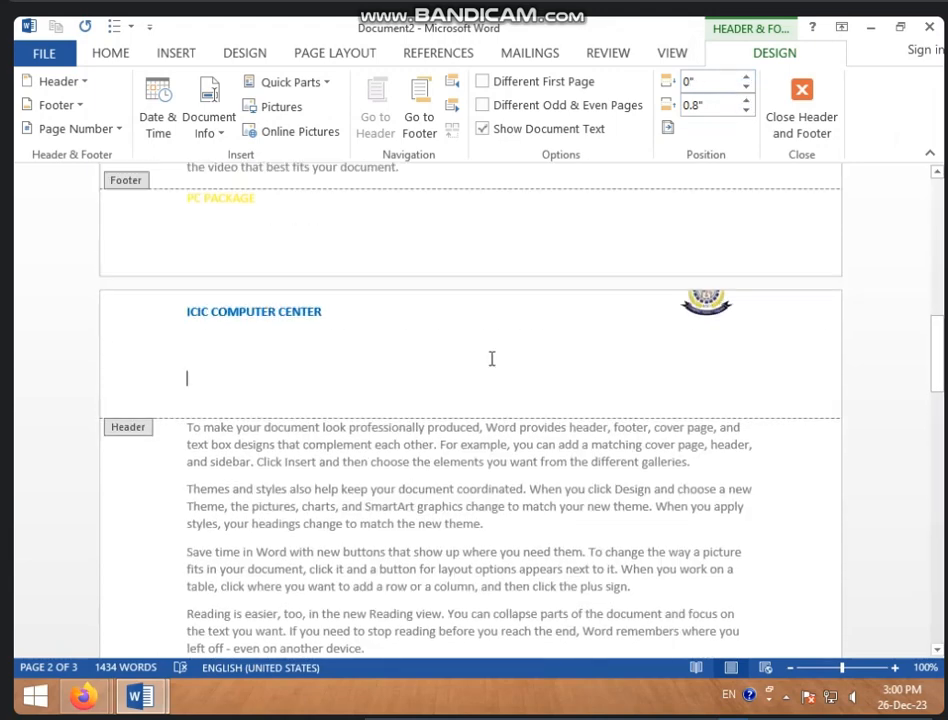
scroll(491, 366, down, 15)
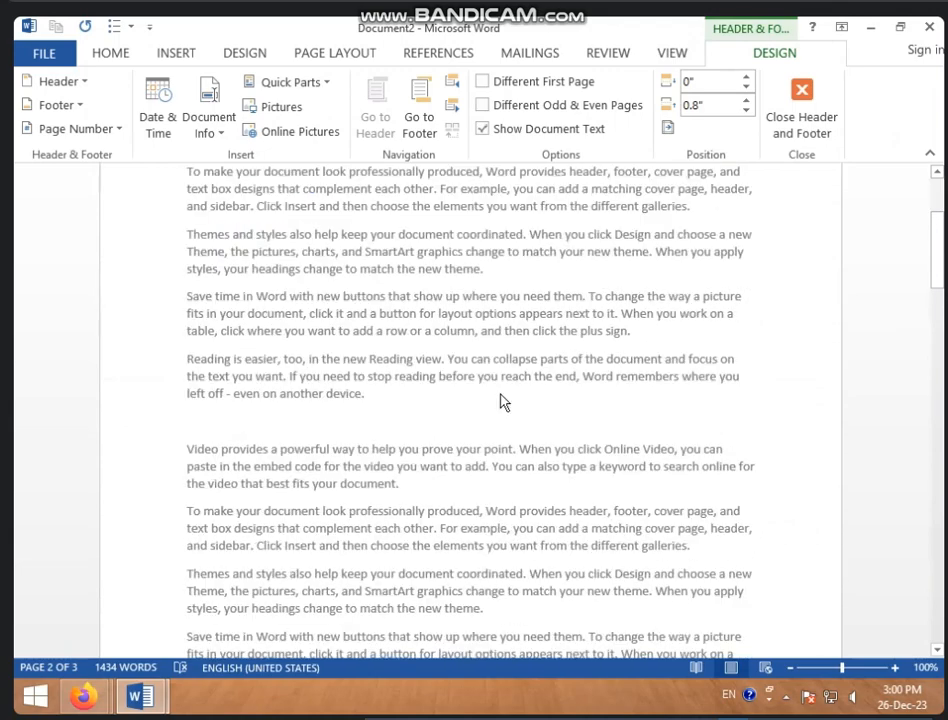
scroll(444, 487, down, 4)
double_click(369, 396)
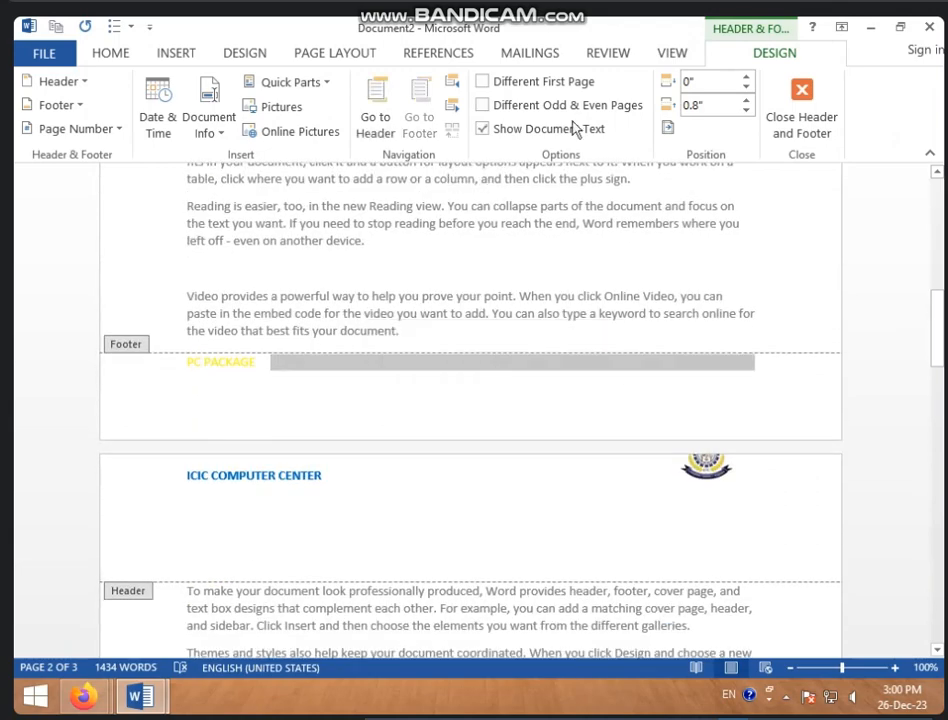
click(746, 77)
click(746, 77)
click(748, 90)
click(748, 90)
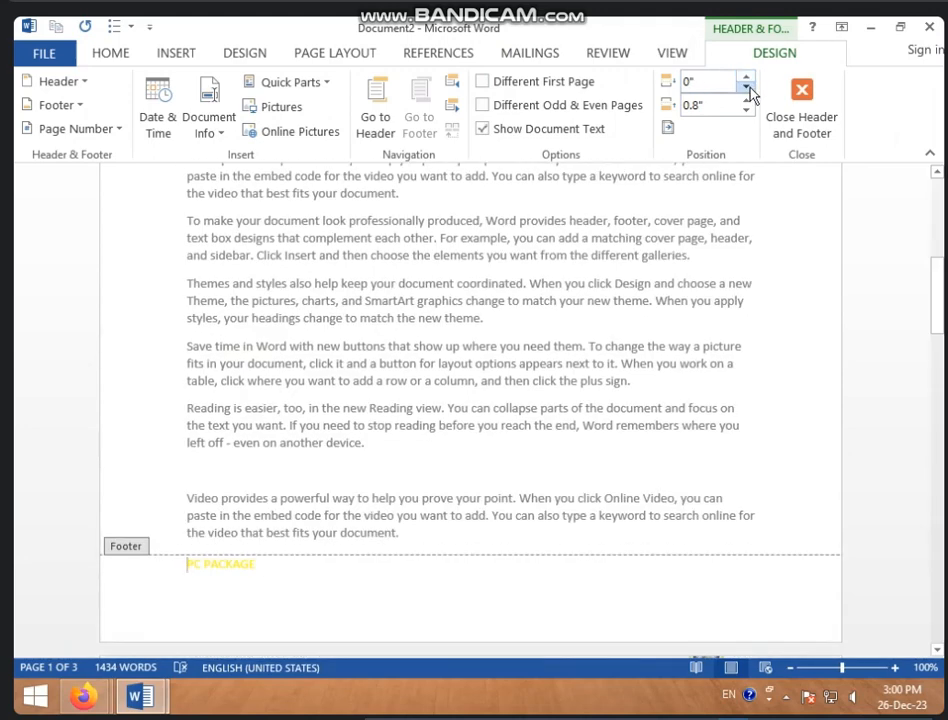
Set the header's distance from the top to 0.4" and dismiss the malware notification.
click(747, 78)
click(746, 78)
click(746, 78)
click(746, 78)
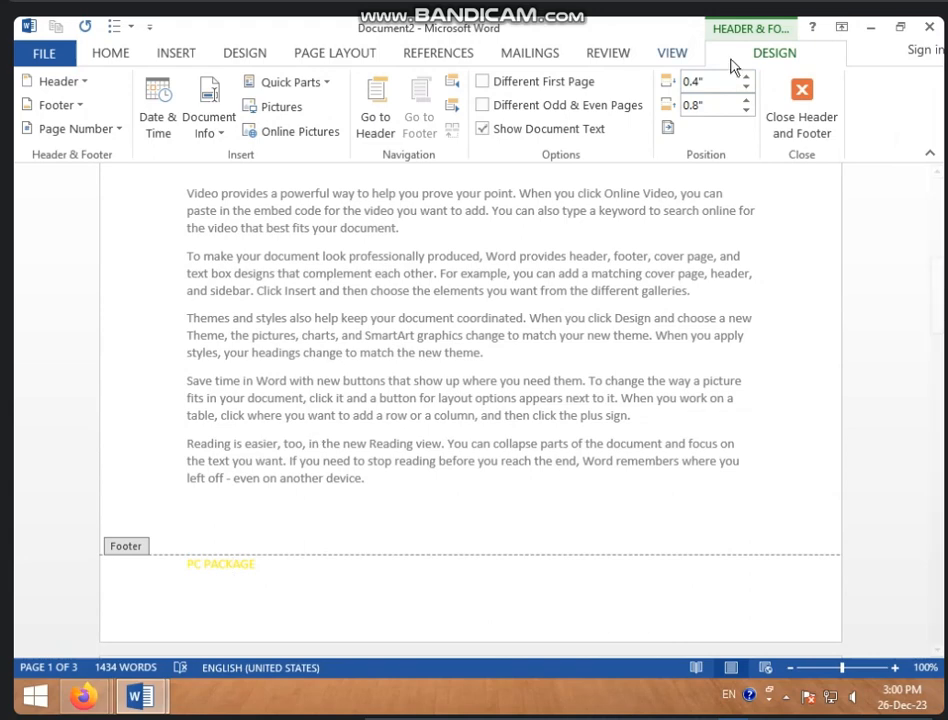
scroll(456, 540, down, 3)
scroll(470, 537, up, 5)
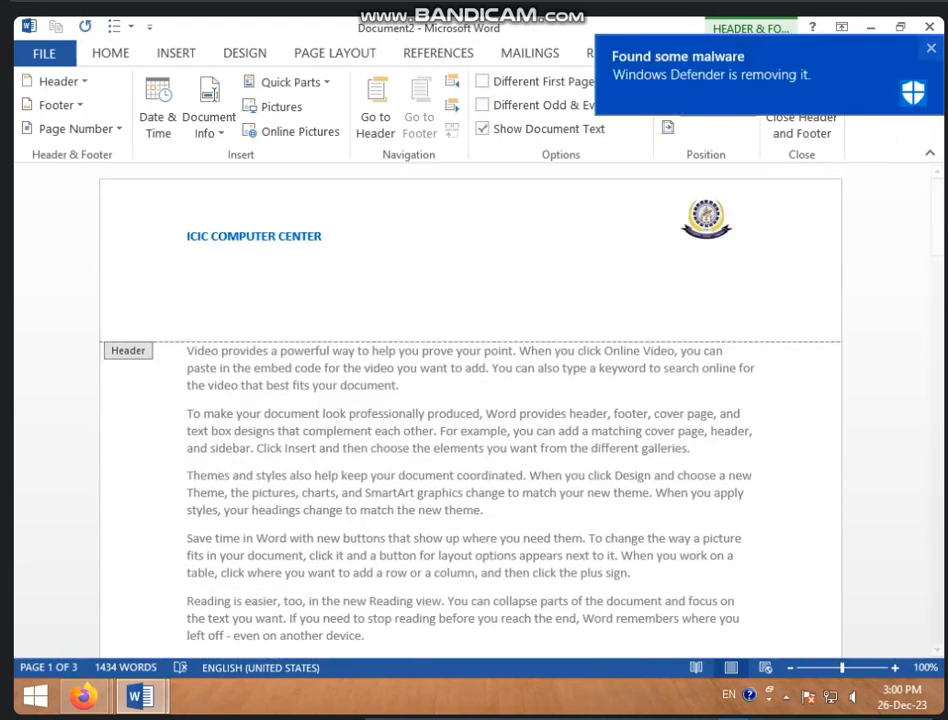
click(931, 48)
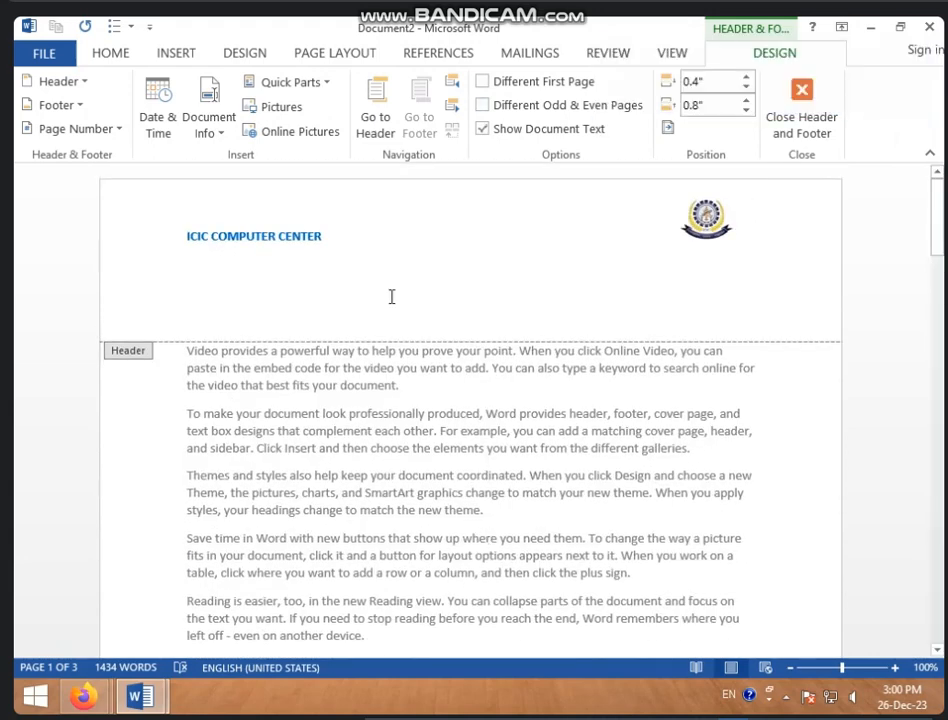
Delete four blank lines from the page 1 header and close header and footer editing.
click(391, 297)
key(BackSpace)
key(BackSpace)
key(BackSpace)
key(BackSpace)
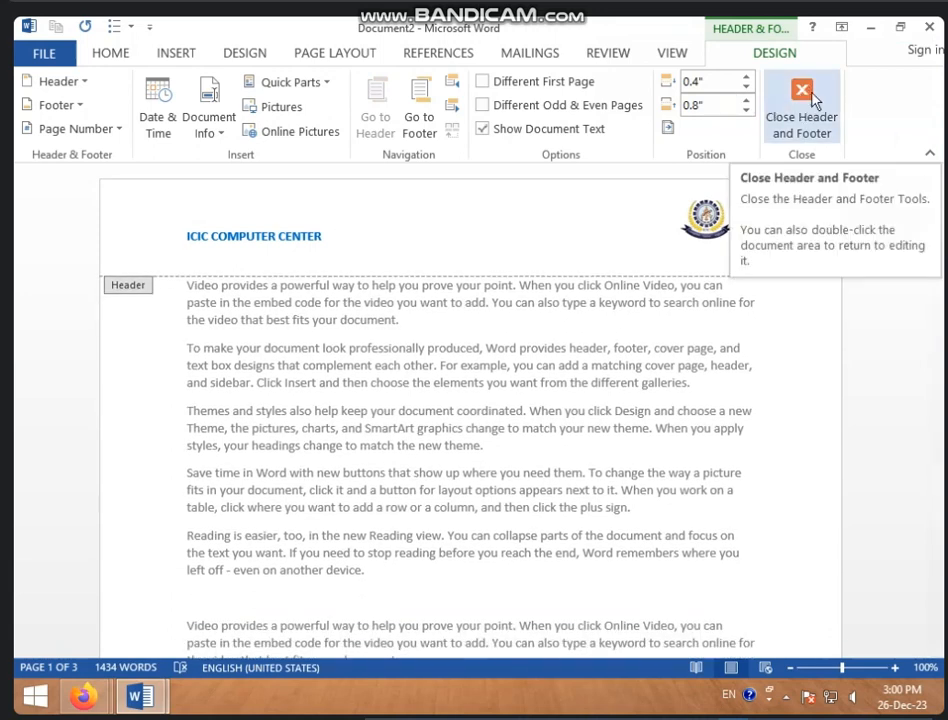
click(802, 105)
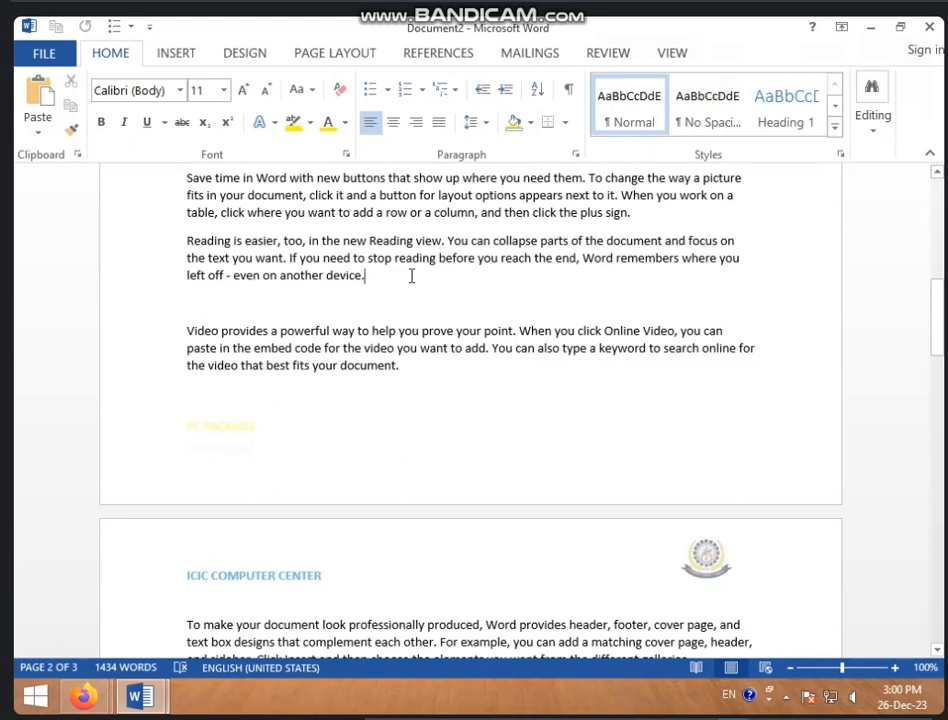
Practise switching between the page 1 footer and the body text, ending with header and footer editing closed.
double_click(302, 463)
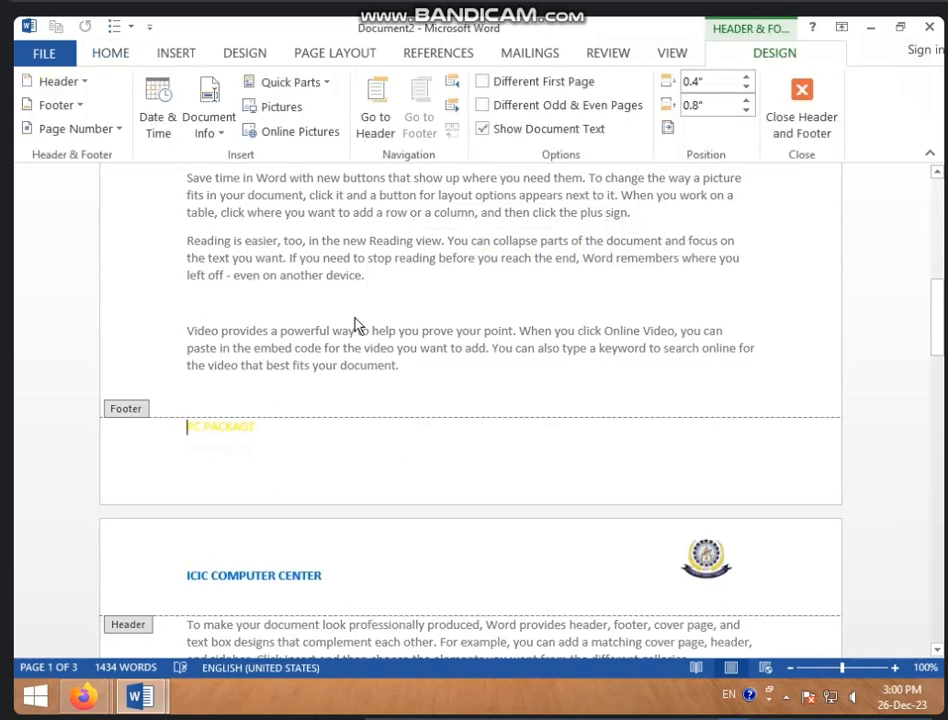
double_click(335, 262)
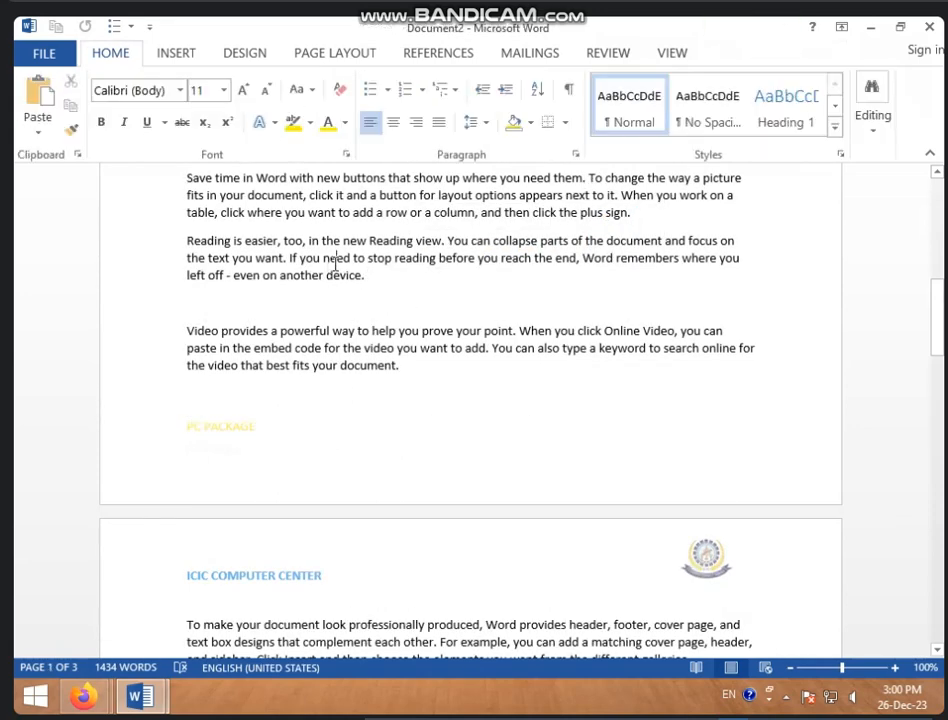
double_click(243, 470)
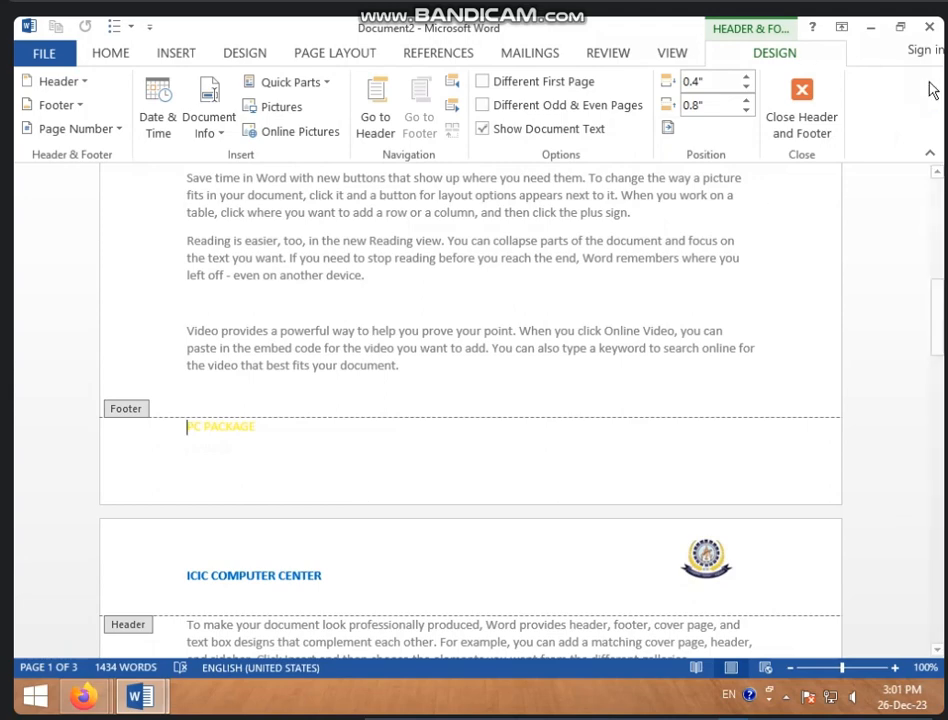
click(810, 96)
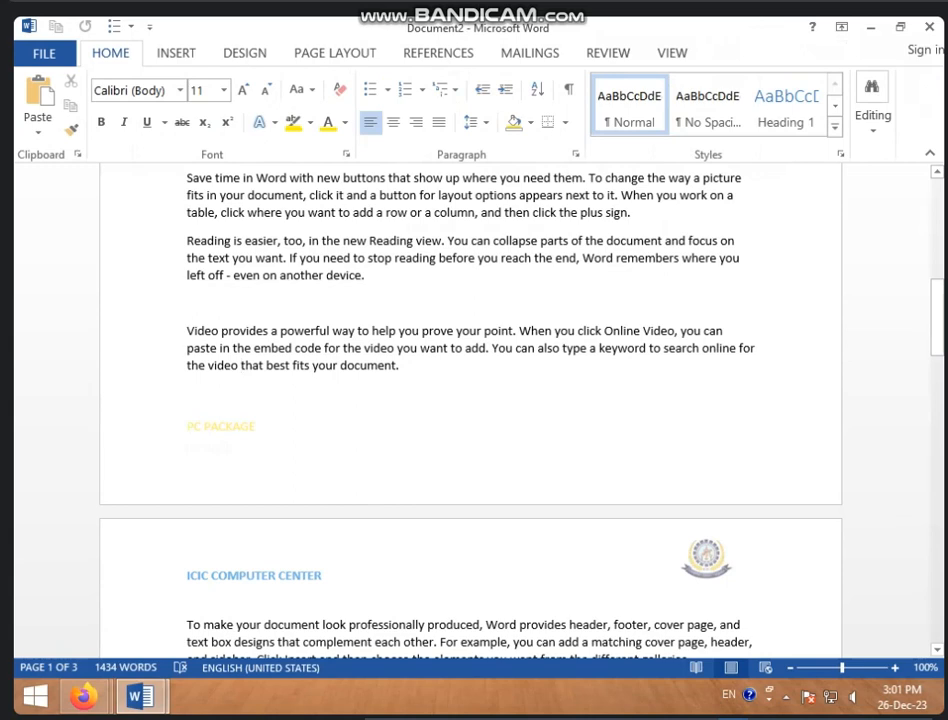
Open the page 1 footer for editing from the body text, and close header and footer editing.
click(240, 365)
click(406, 394)
double_click(270, 447)
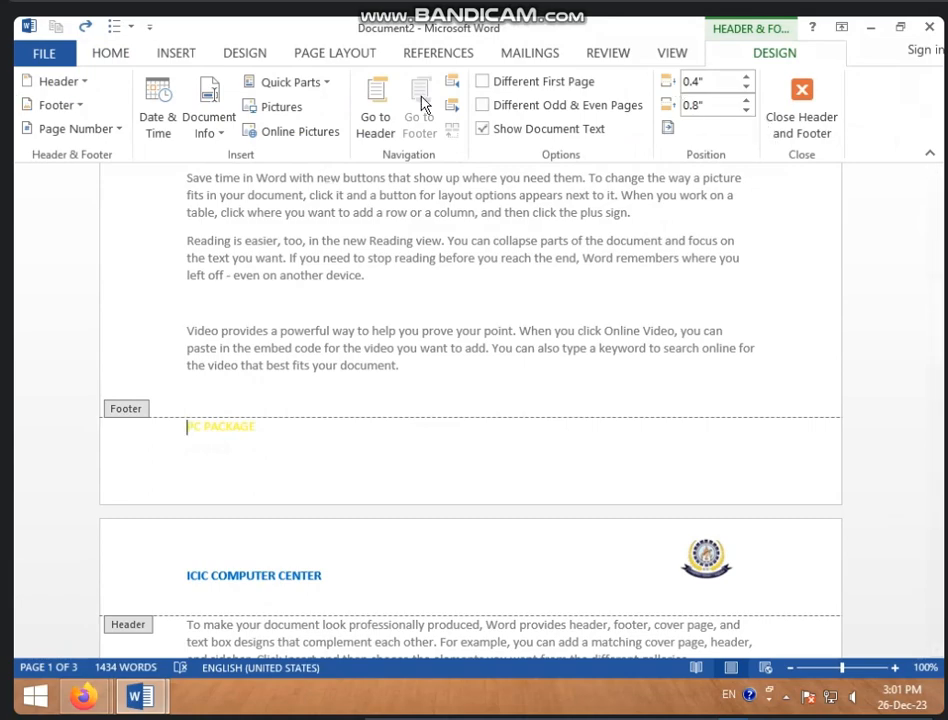
click(800, 102)
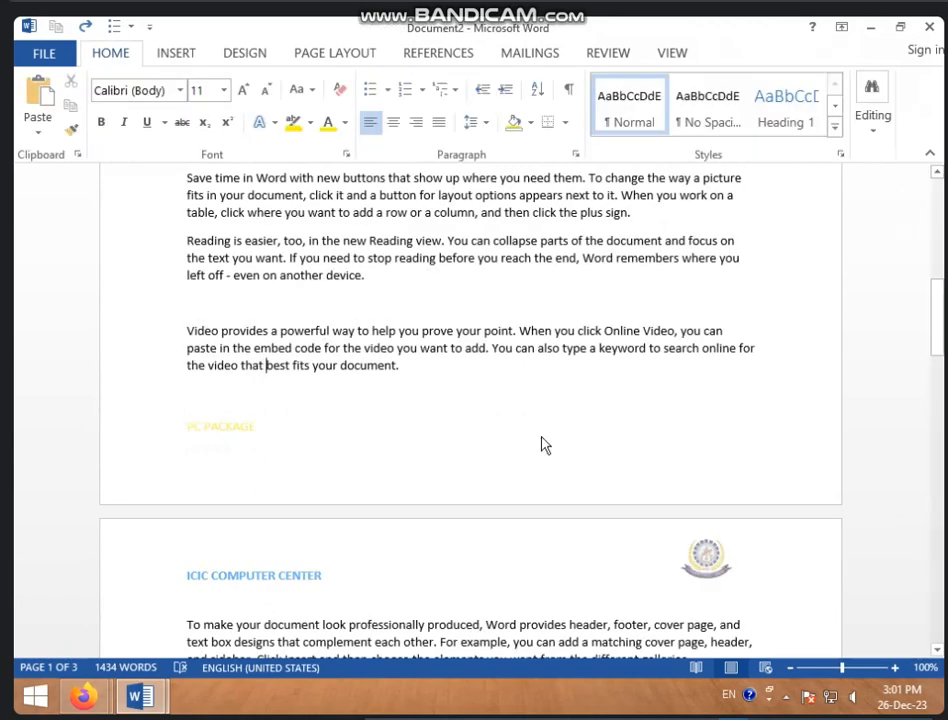
Remove the header and the footer from the document and check the pages.
scroll(541, 445, up, 5)
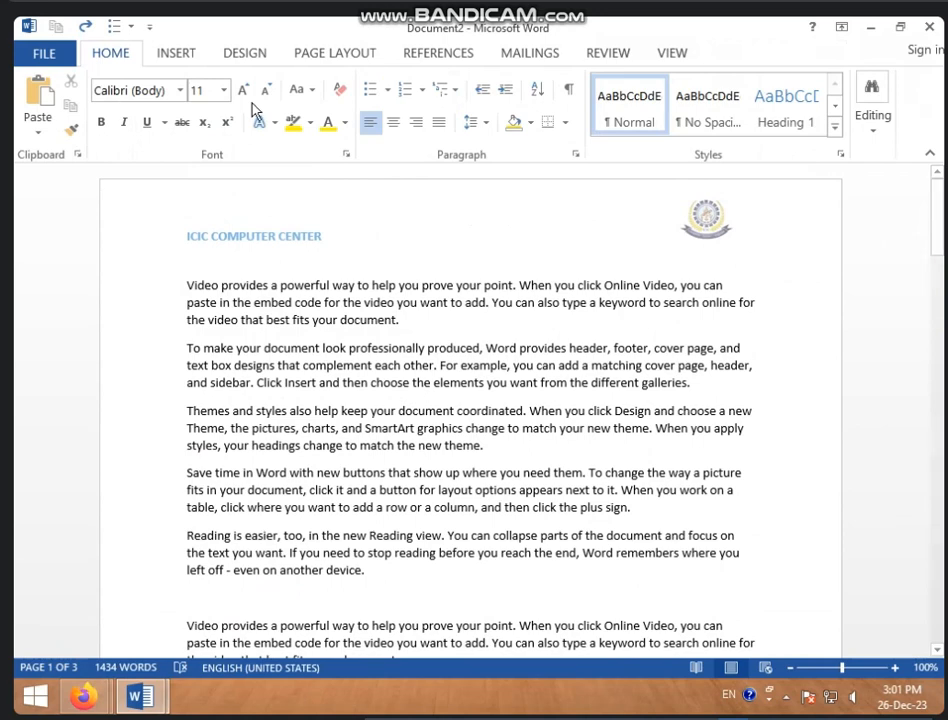
click(177, 53)
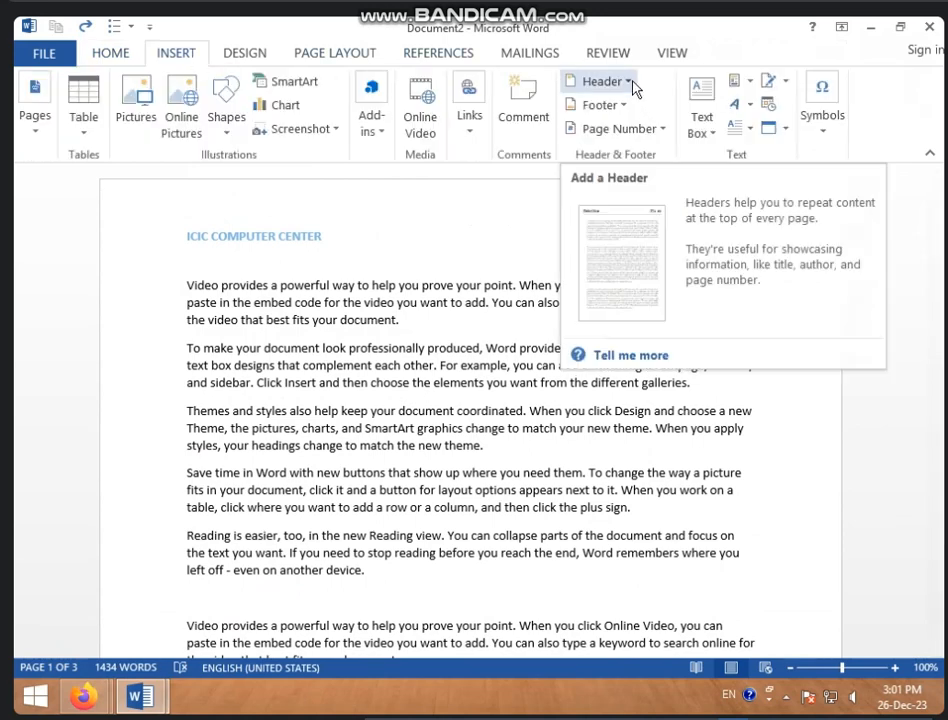
click(627, 82)
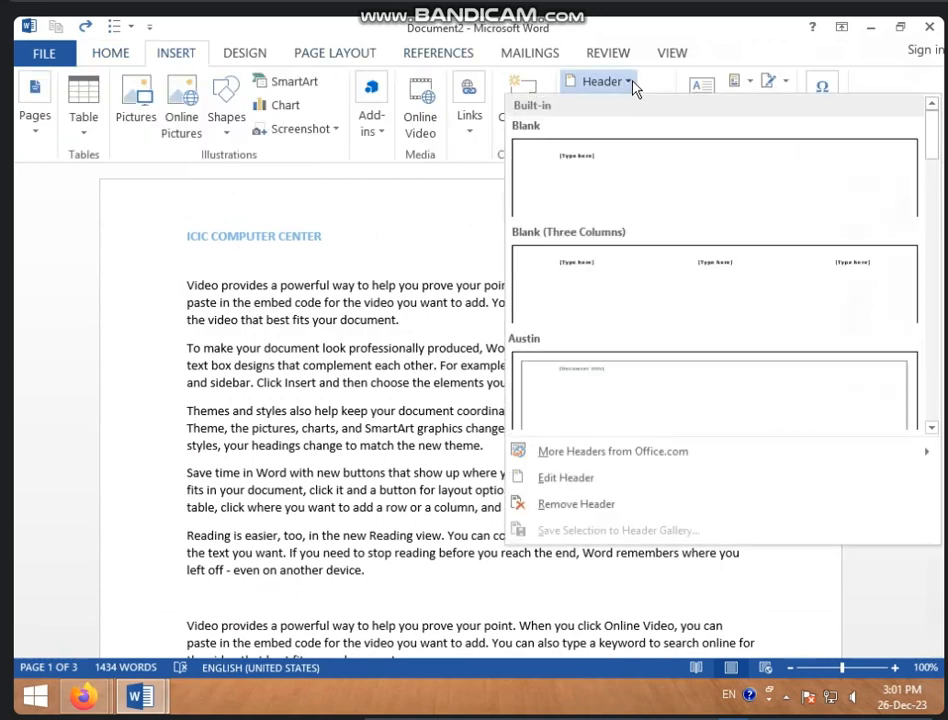
click(577, 505)
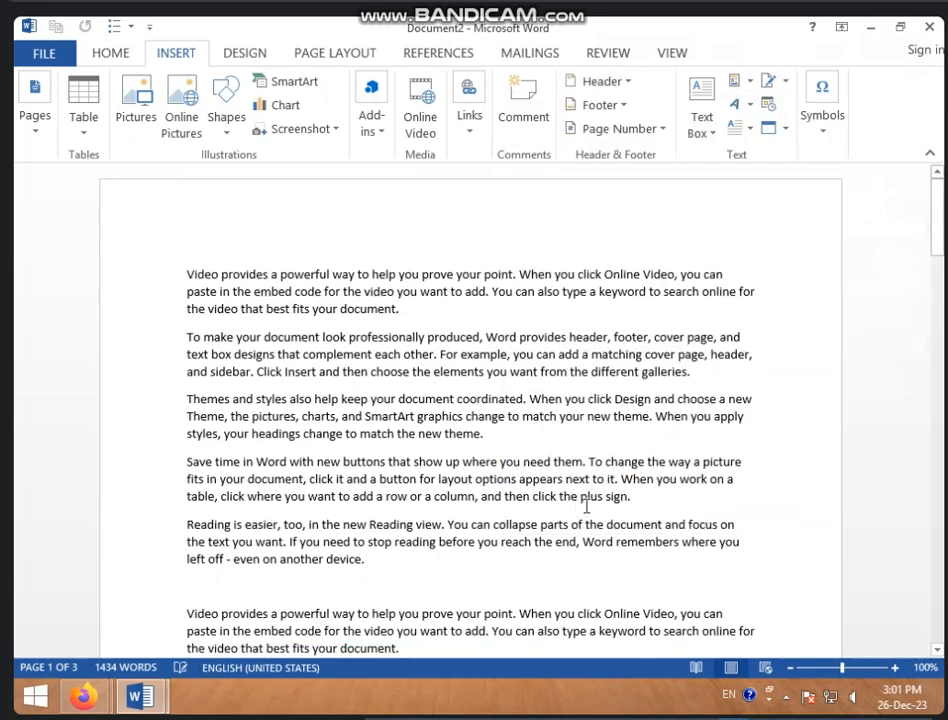
click(612, 104)
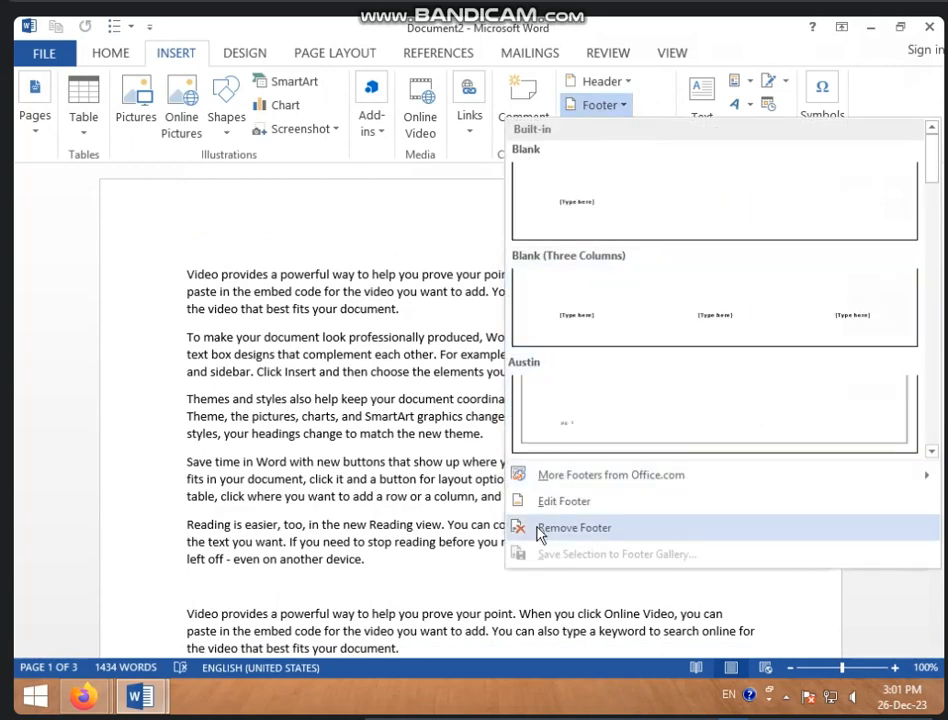
click(568, 528)
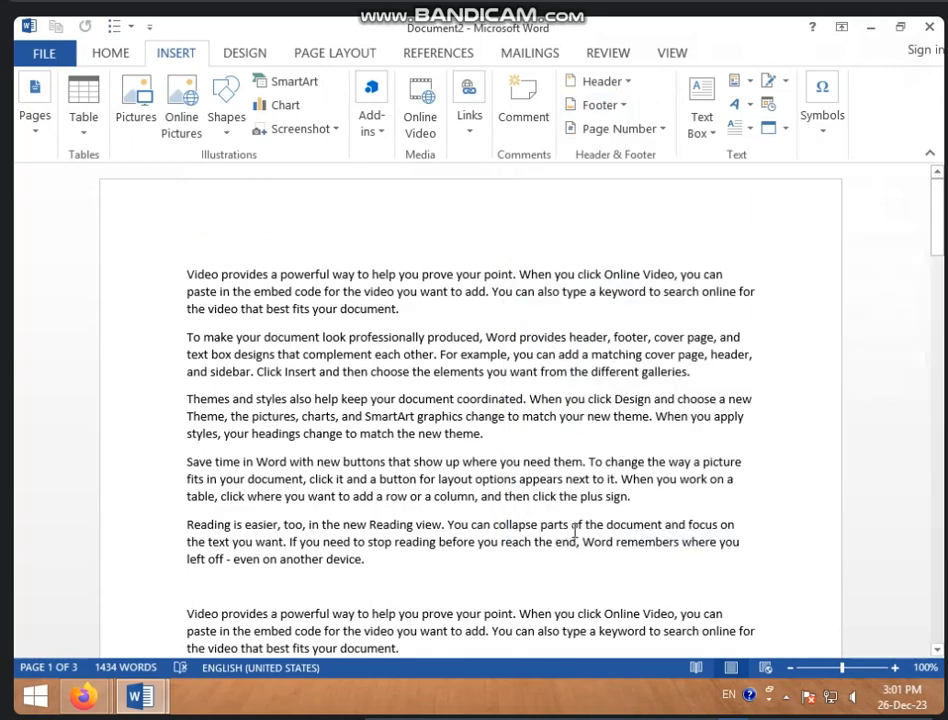
scroll(420, 456, down, 5)
scroll(420, 456, down, 10)
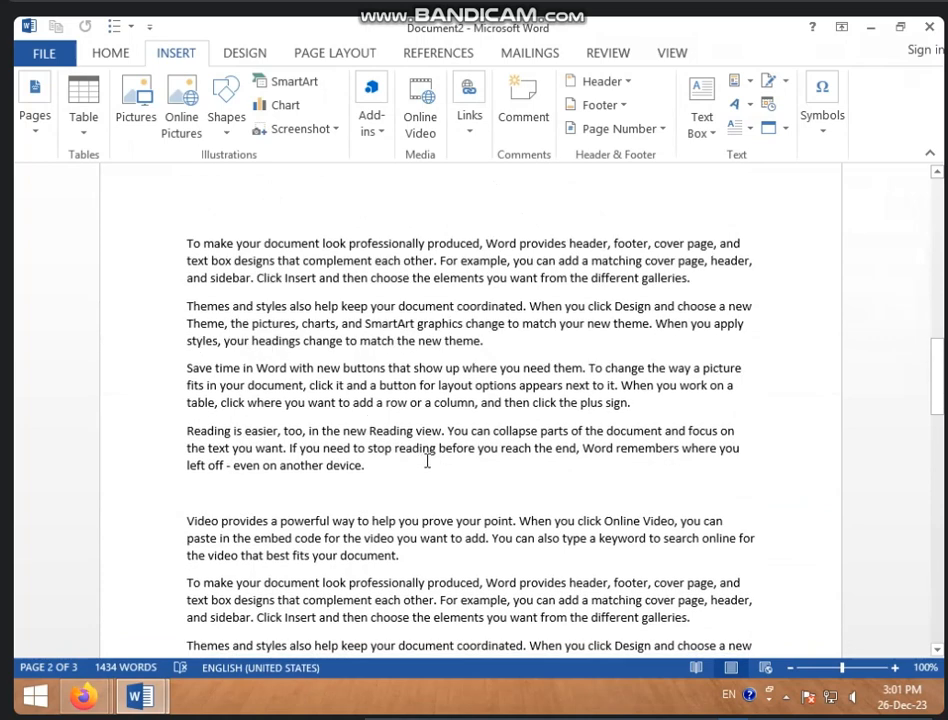
Insert page numbers at the top of the page in the Plain Number 2 style and check them across the pages.
click(662, 129)
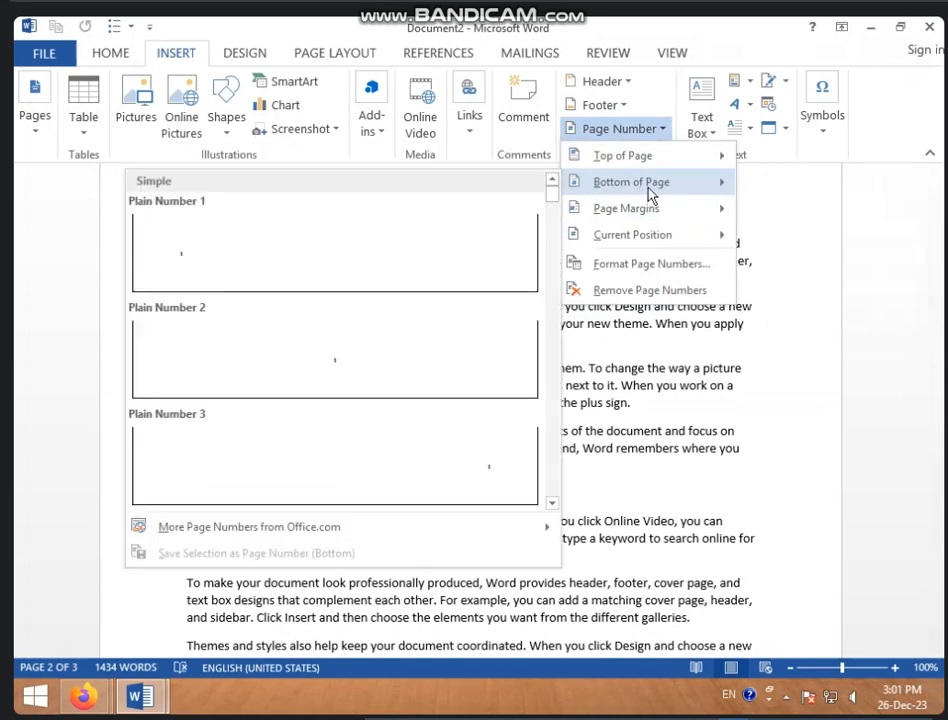
mouse_move(604, 240)
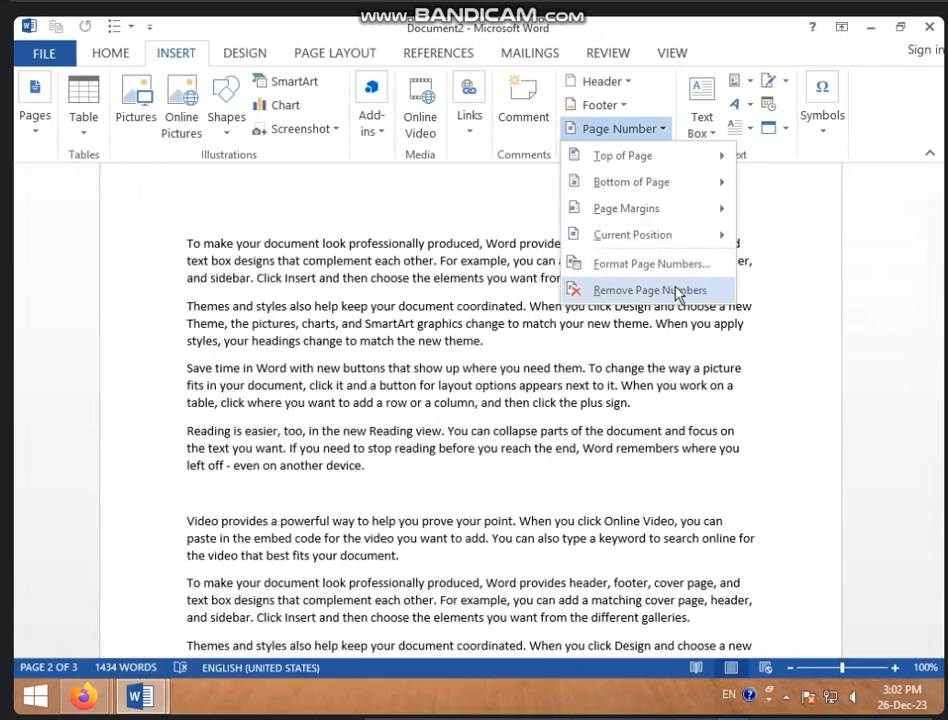
mouse_move(640, 165)
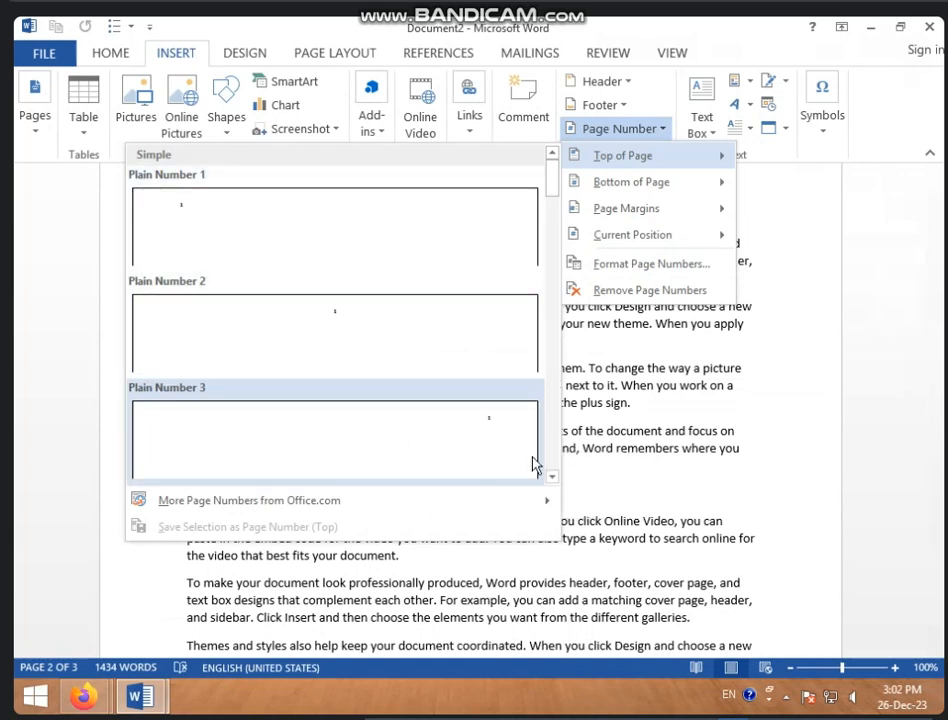
click(458, 363)
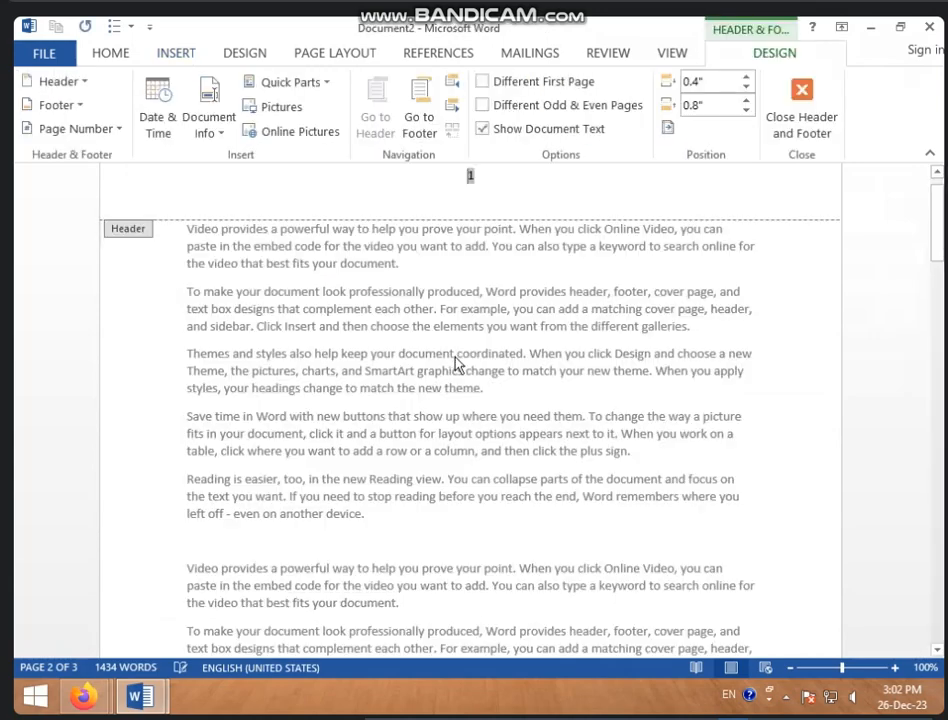
scroll(560, 372, up, 1)
scroll(472, 231, down, 20)
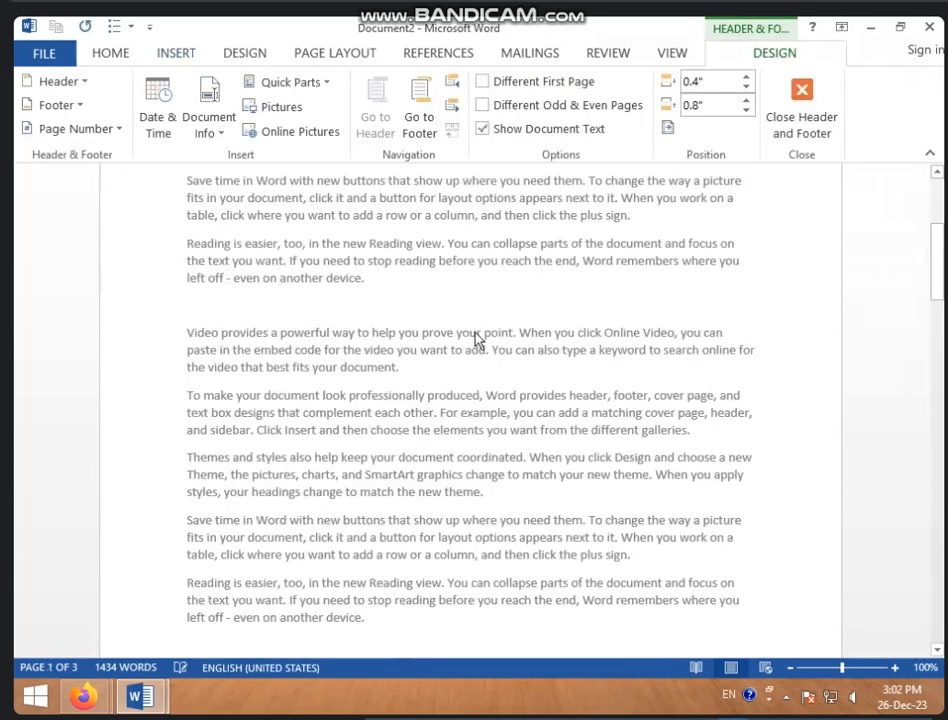
scroll(470, 360, down, 20)
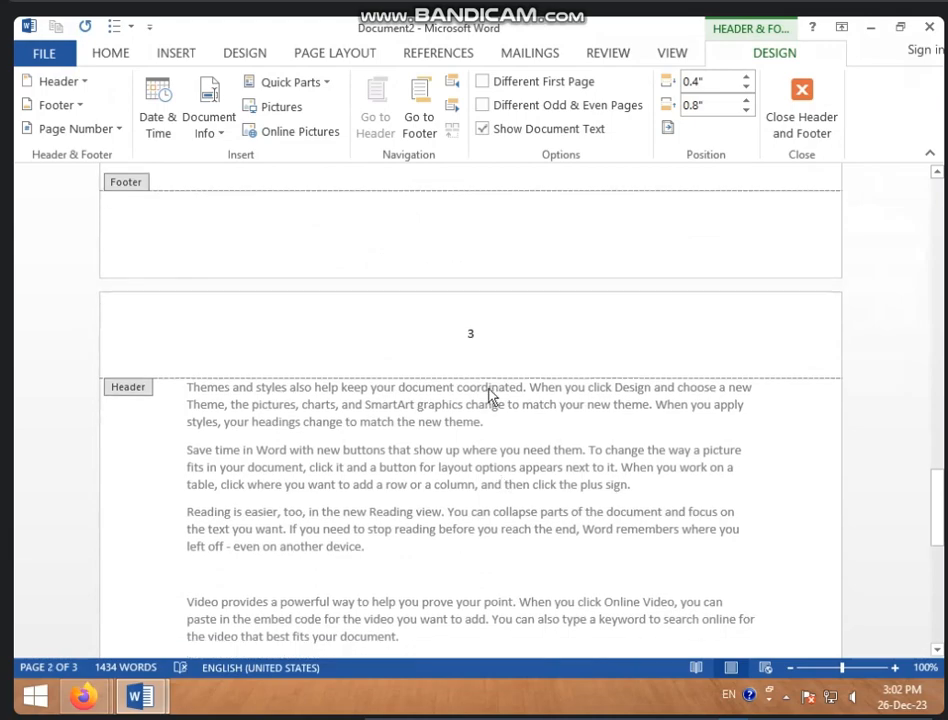
scroll(480, 398, up, 20)
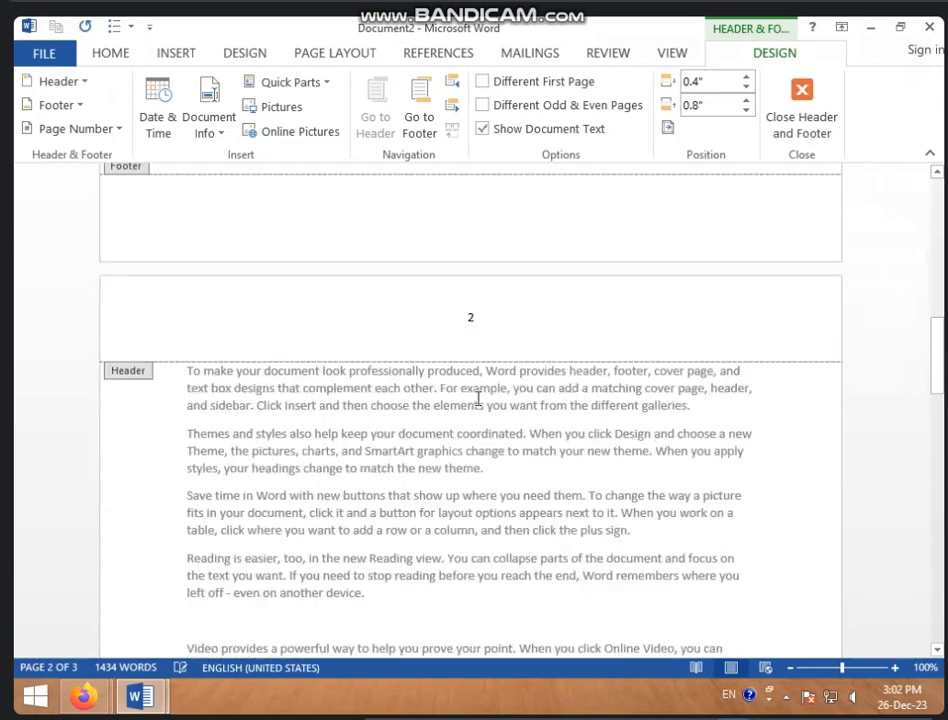
Change the font colour of the page number in the page 2 header to red.
scroll(490, 380, up, 1)
double_click(470, 364)
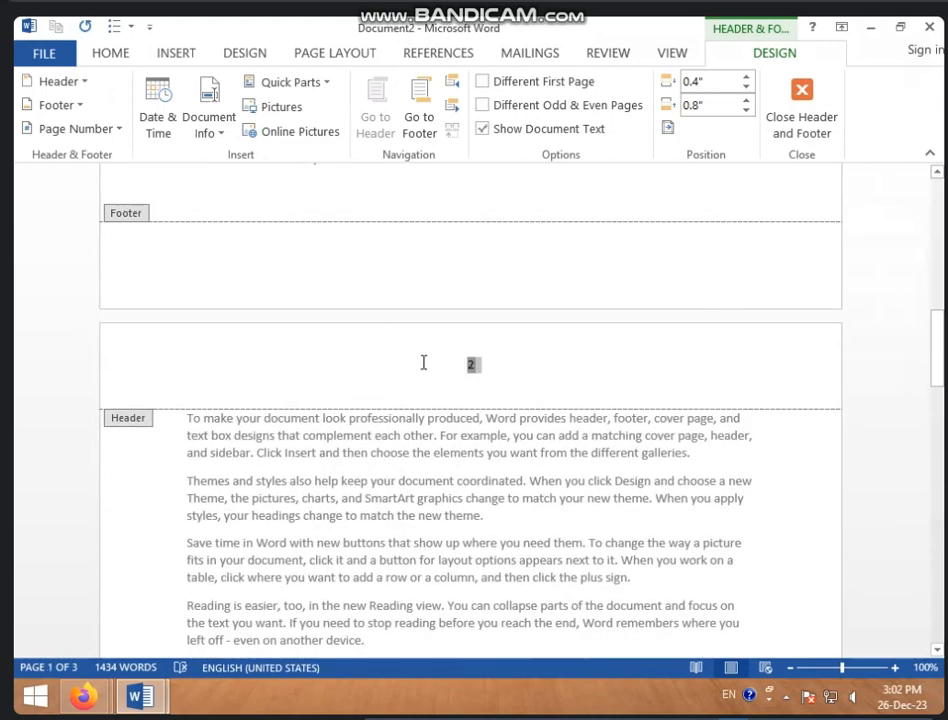
click(121, 56)
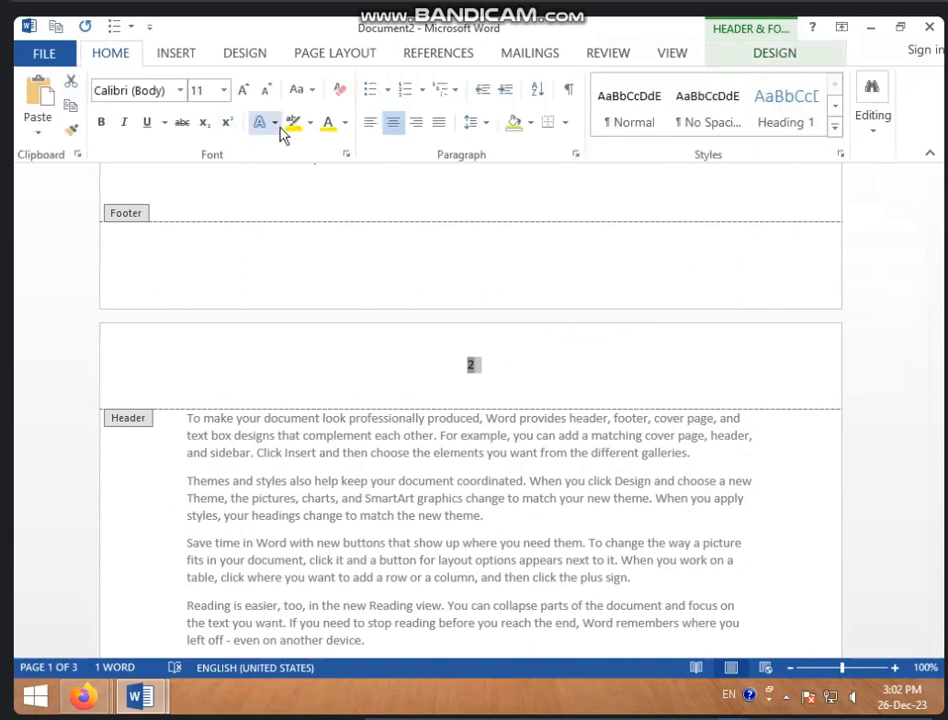
click(344, 123)
click(346, 310)
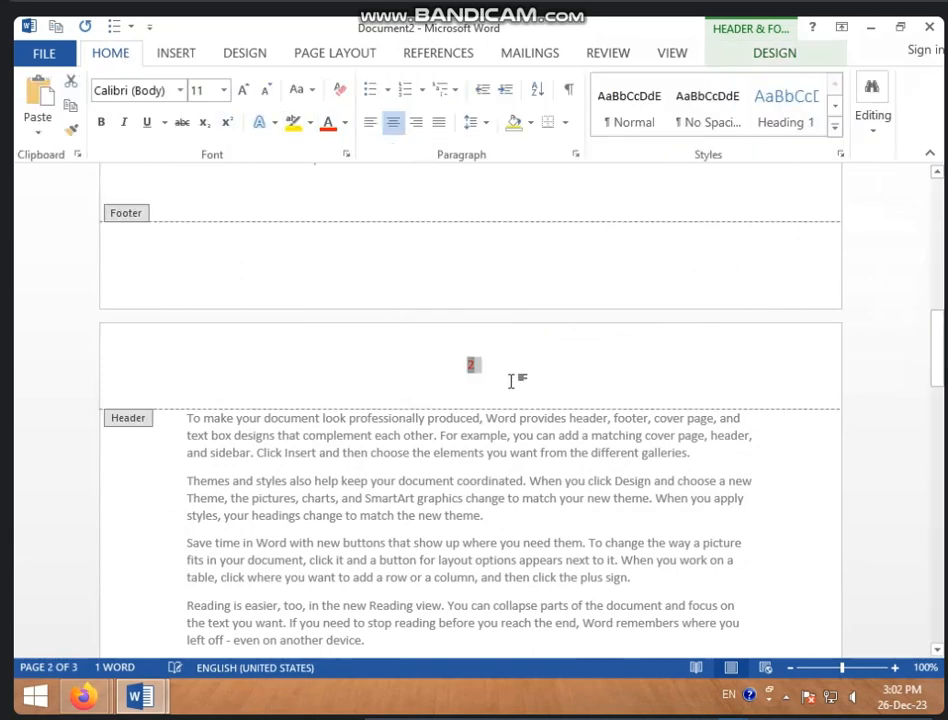
Enlarge the header page number to font size 20 and check it on the other pages.
click(246, 90)
click(246, 90)
click(246, 90)
click(246, 90)
click(246, 90)
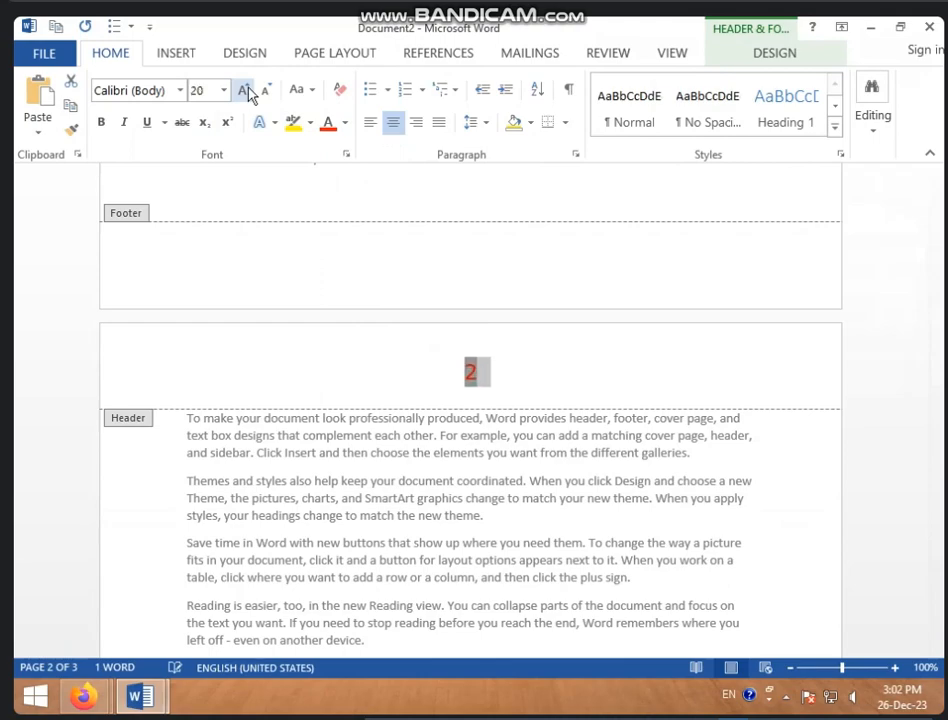
click(498, 369)
scroll(501, 372, up, 10)
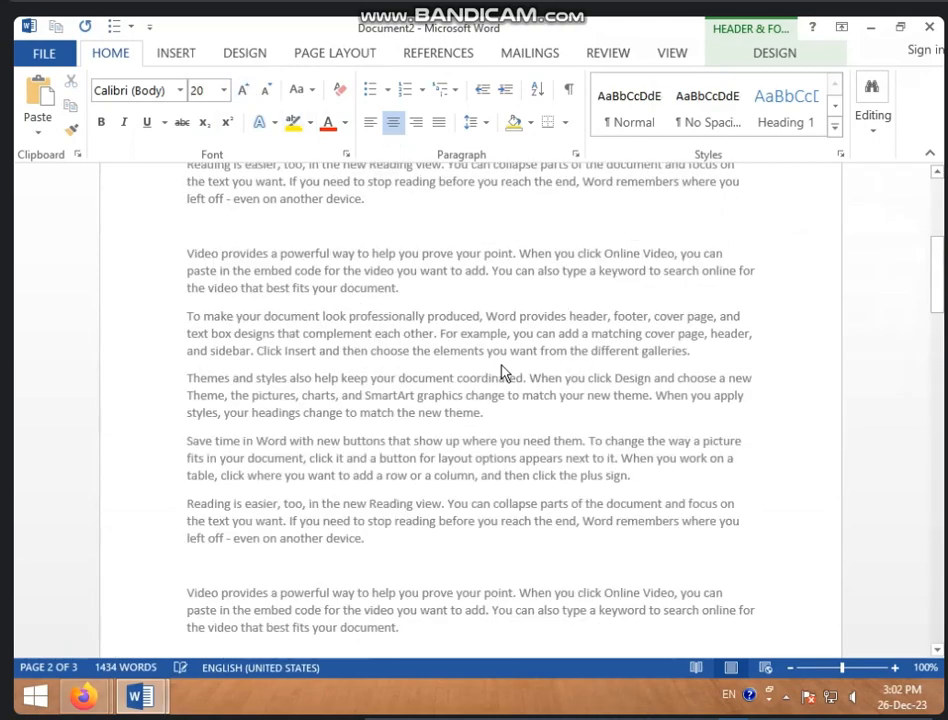
scroll(501, 249, down, 15)
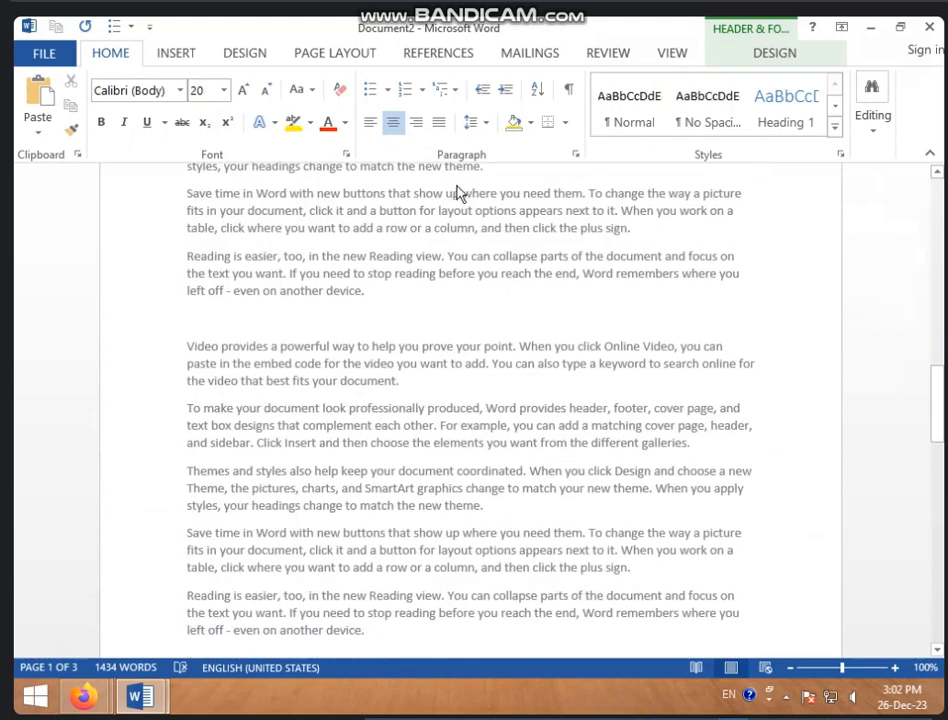
Turn on different headers and footers for odd and even pages.
click(775, 53)
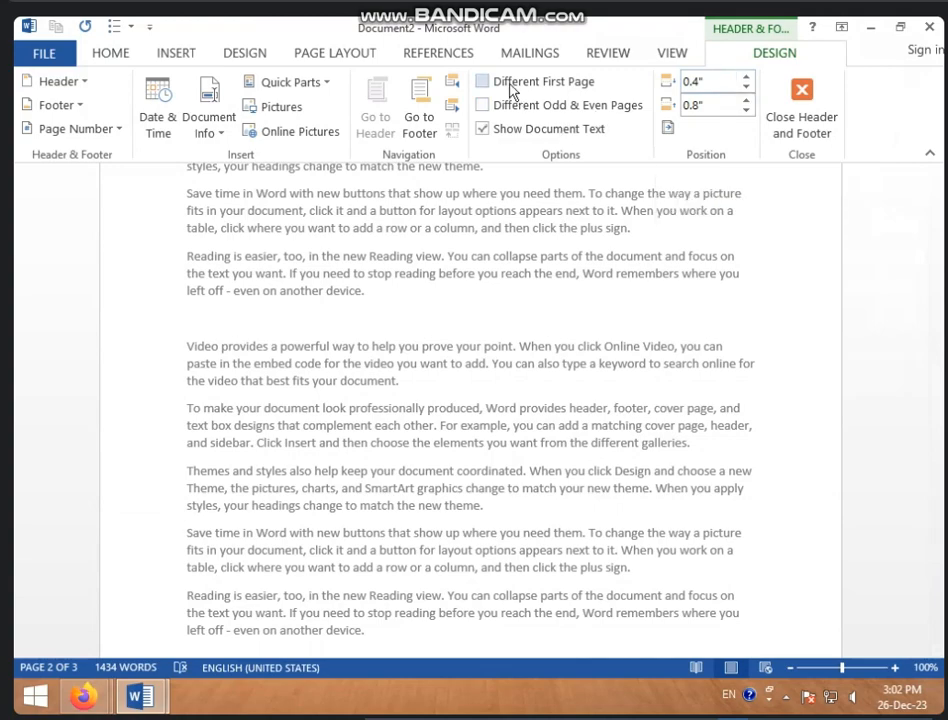
click(484, 106)
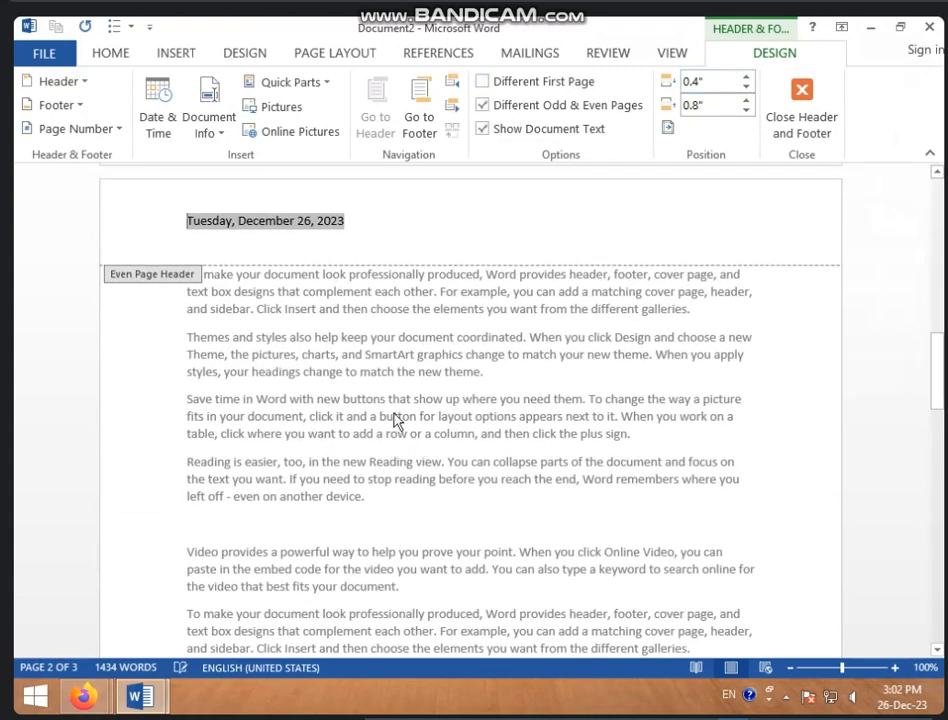
Compare the odd and even page headers and footers across all three pages.
scroll(370, 300, down, 10)
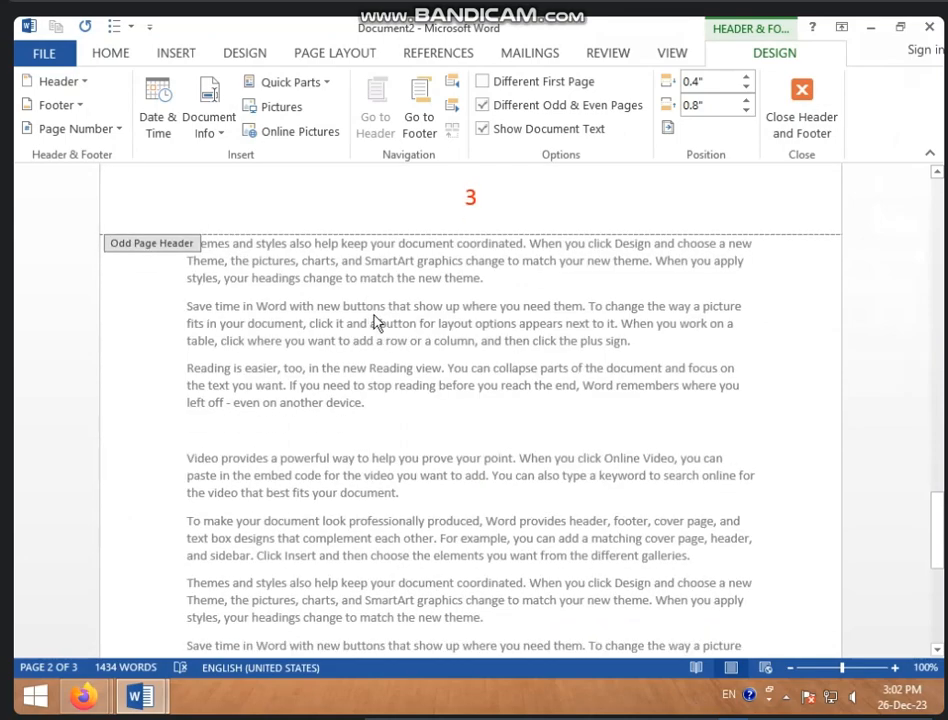
scroll(457, 254, down, 8)
scroll(458, 290, up, 8)
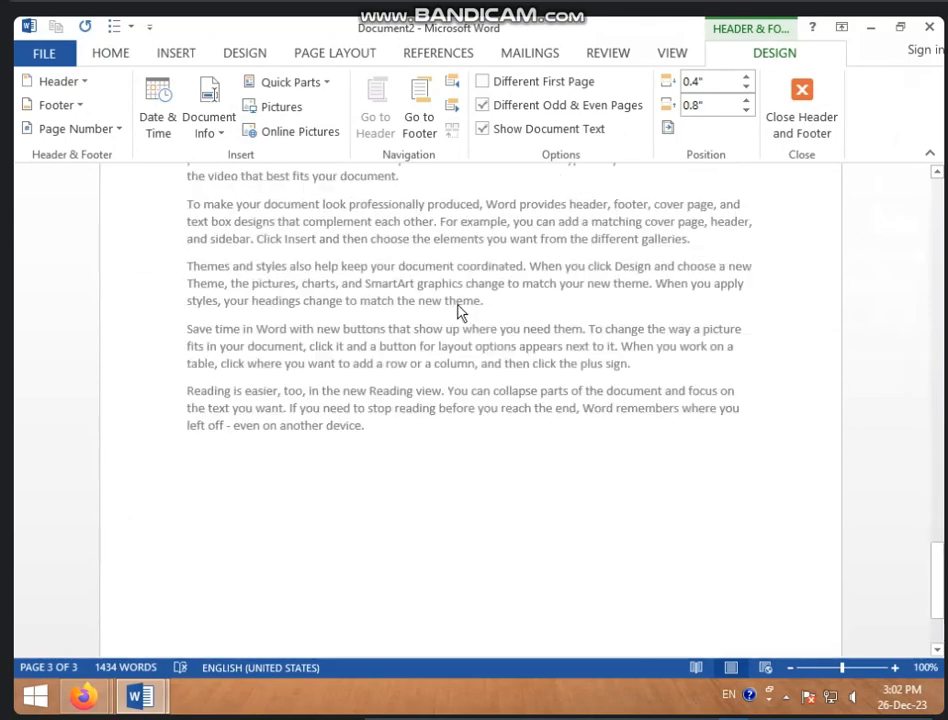
scroll(457, 313, up, 15)
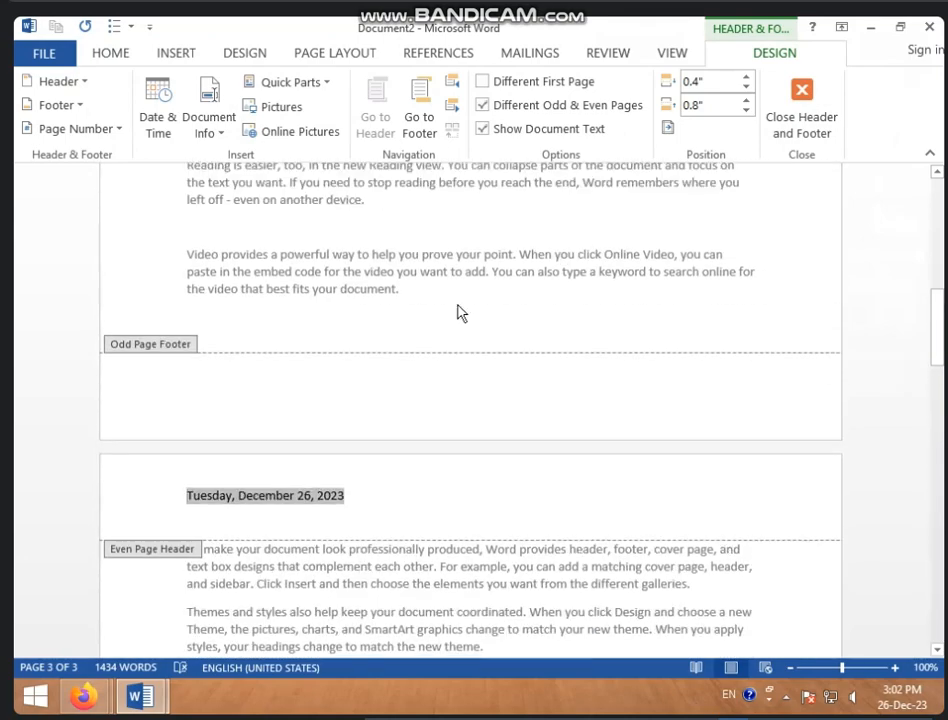
scroll(423, 441, up, 2)
scroll(300, 490, down, 2)
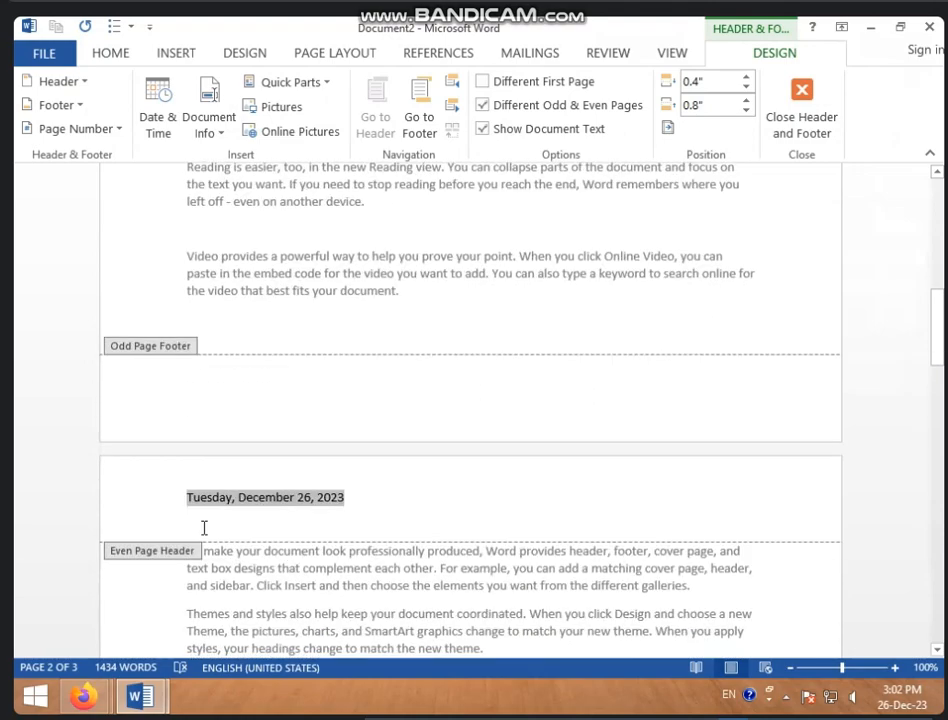
scroll(281, 520, up, 15)
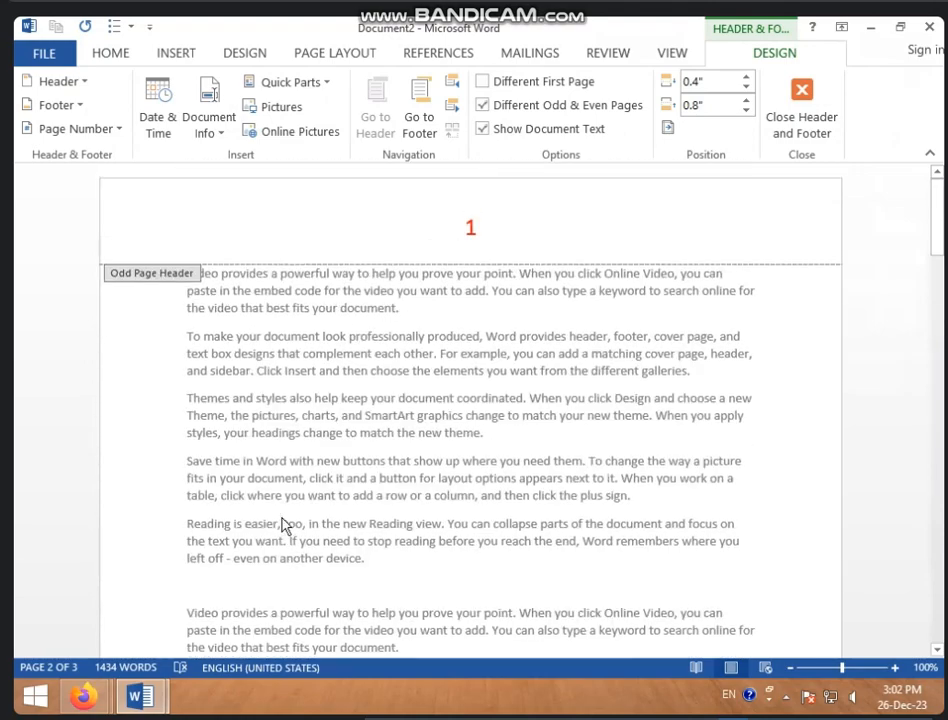
scroll(669, 190, down, 1)
scroll(521, 245, down, 10)
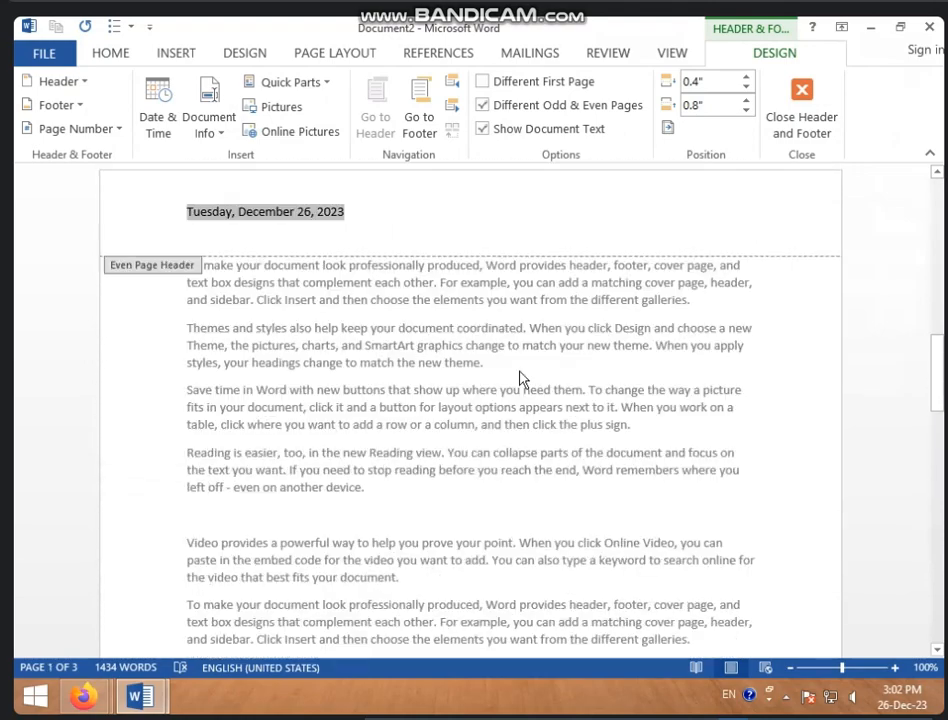
scroll(413, 287, up, 3)
scroll(413, 360, down, 13)
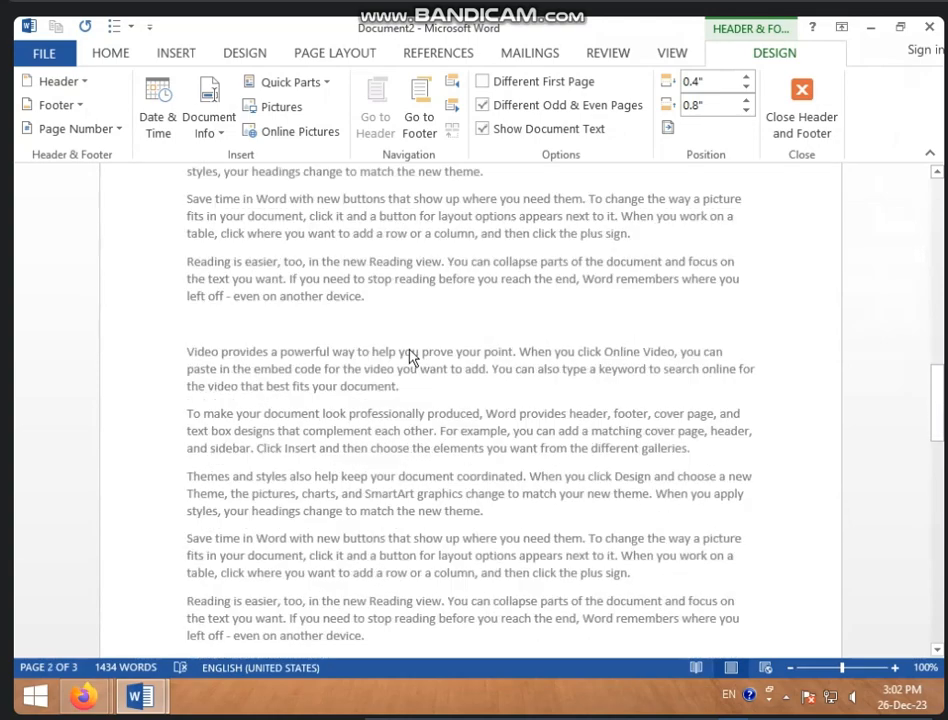
scroll(430, 537, down, 1)
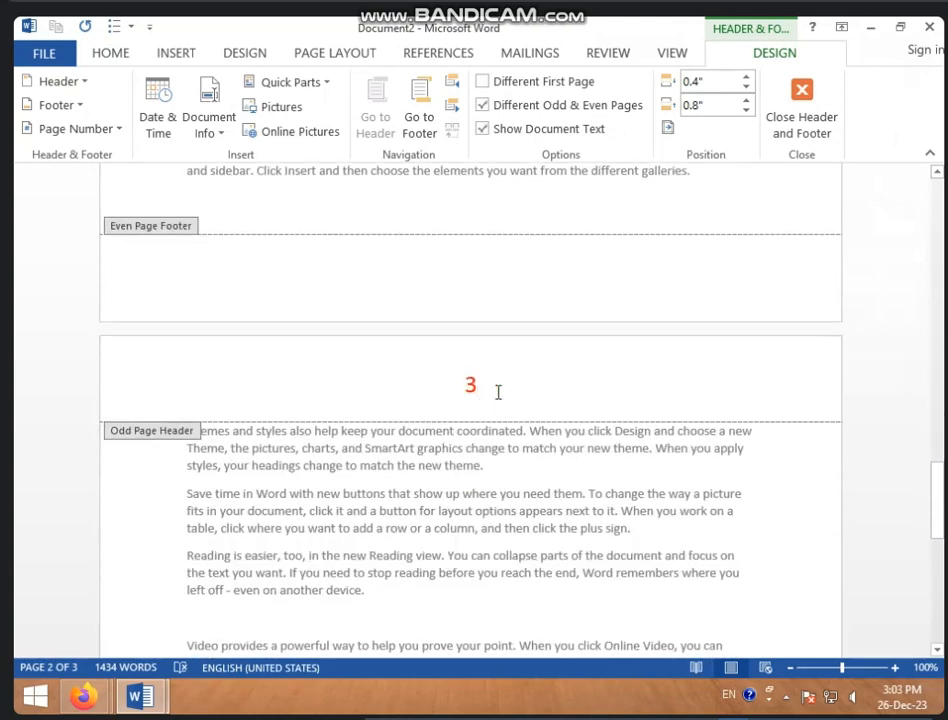
scroll(498, 392, down, 12)
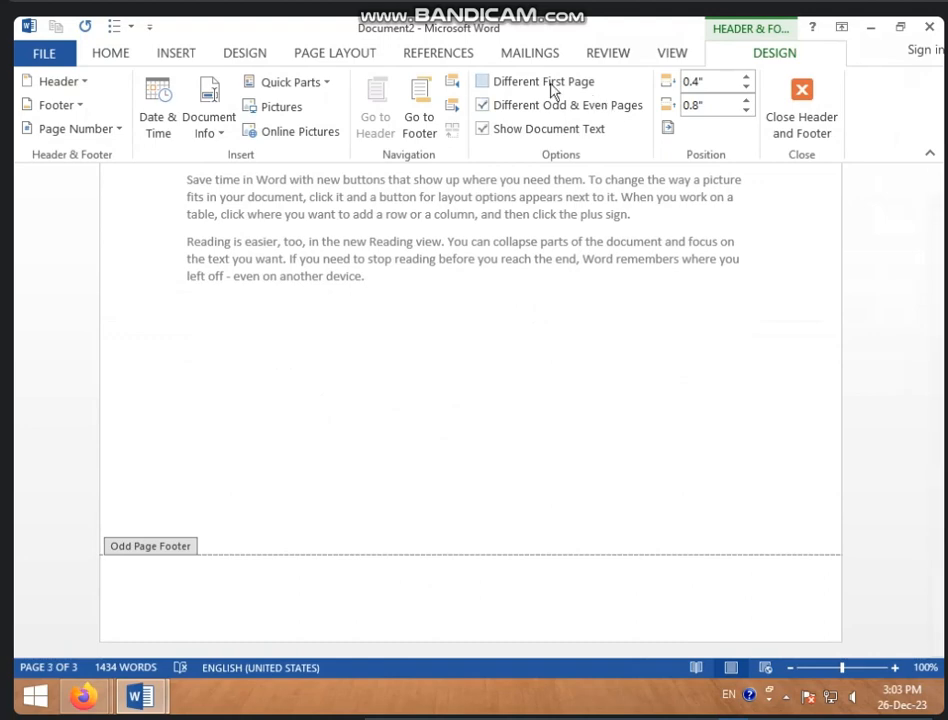
Switch Different First Page on and off again, and turn off Different Odd & Even Pages.
click(551, 86)
click(535, 86)
click(533, 108)
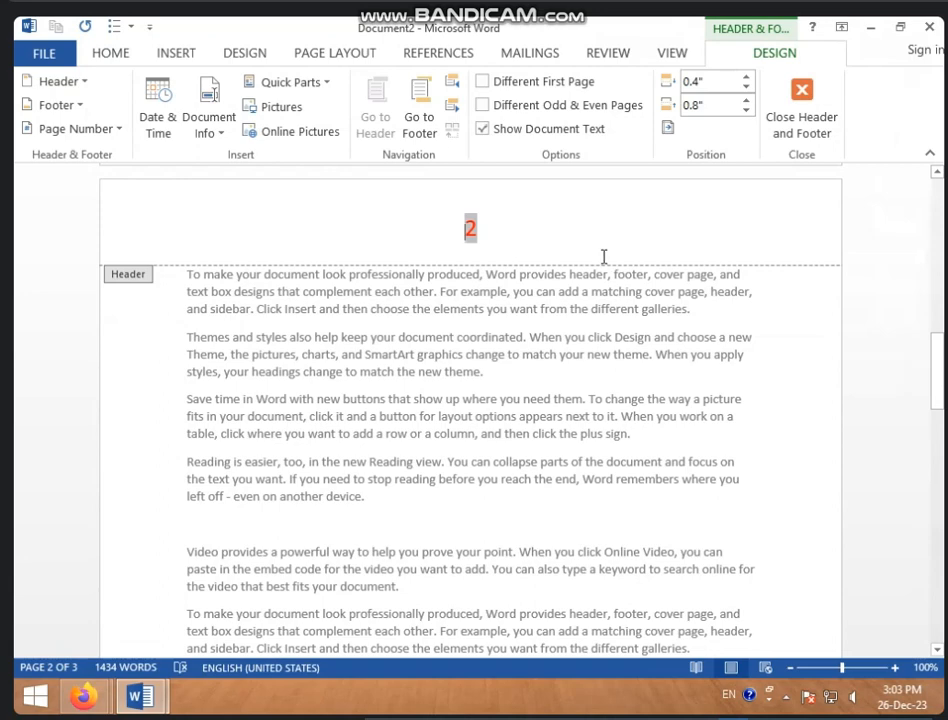
Insert the Plain Number 1 page number at the bottom of the page and compare it with the header numbers on other pages.
click(122, 129)
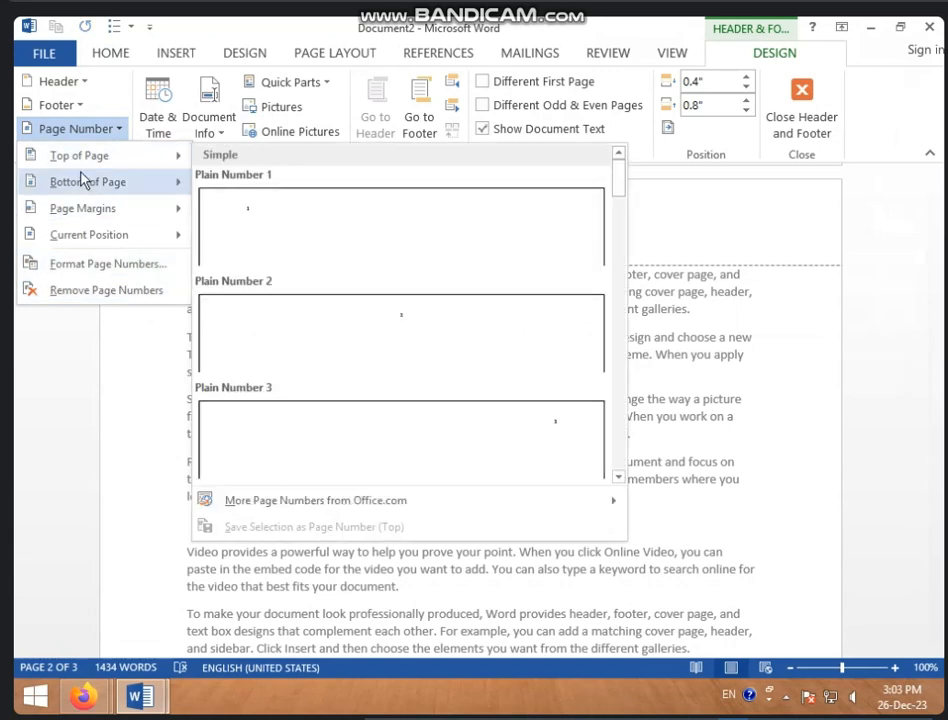
mouse_move(88, 181)
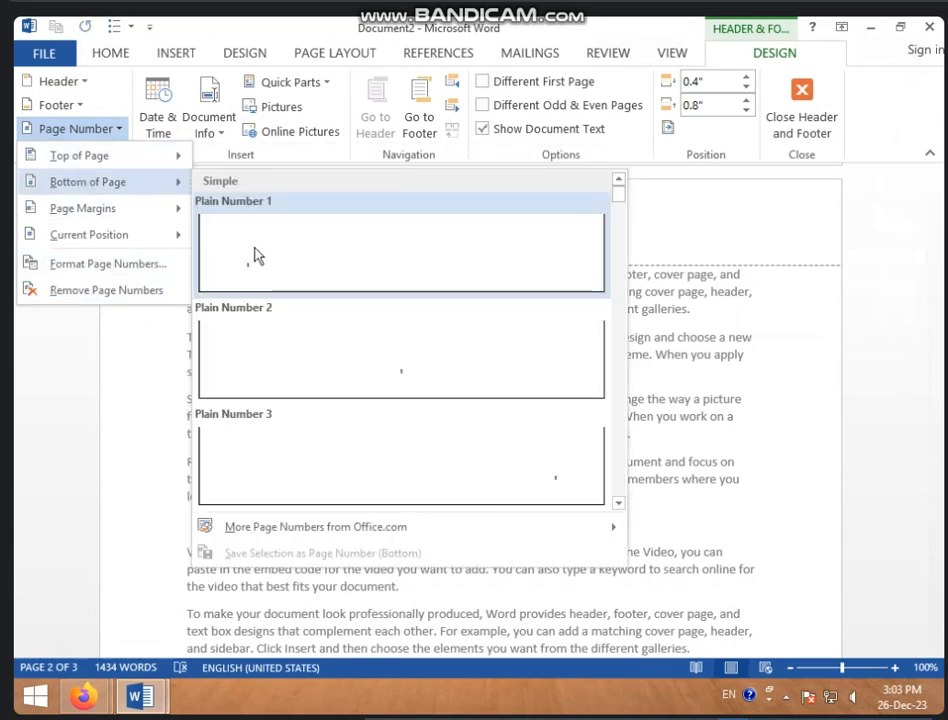
click(254, 256)
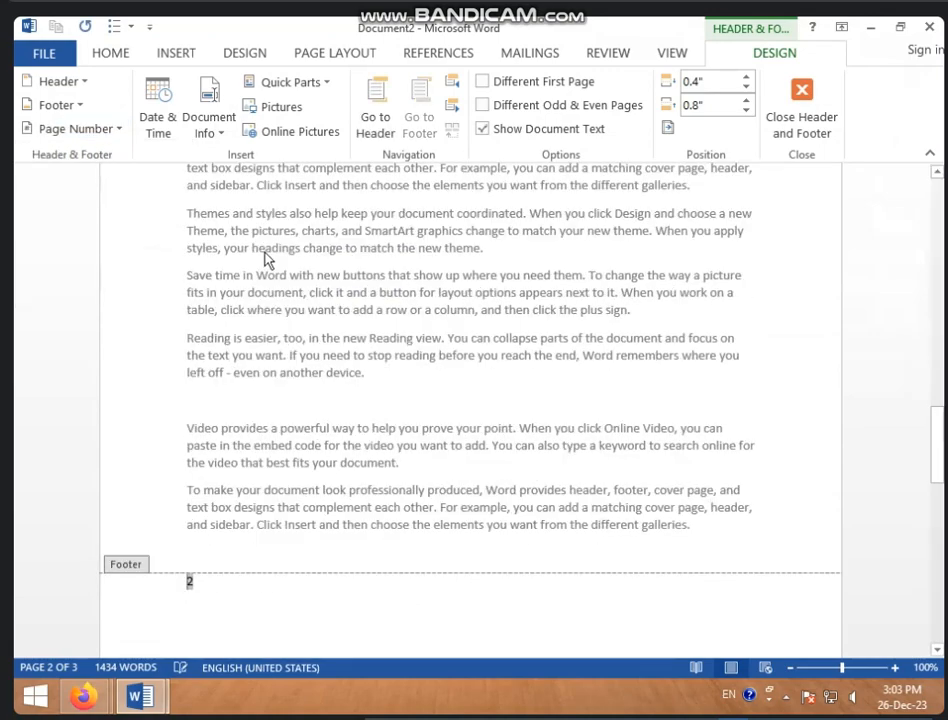
scroll(235, 560, up, 10)
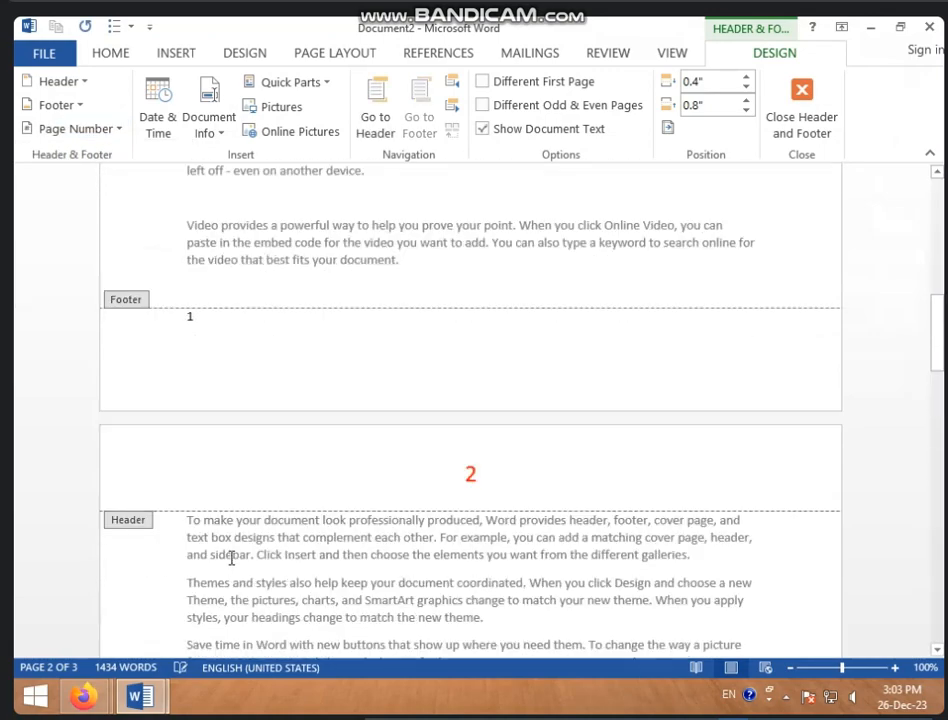
scroll(232, 564, up, 5)
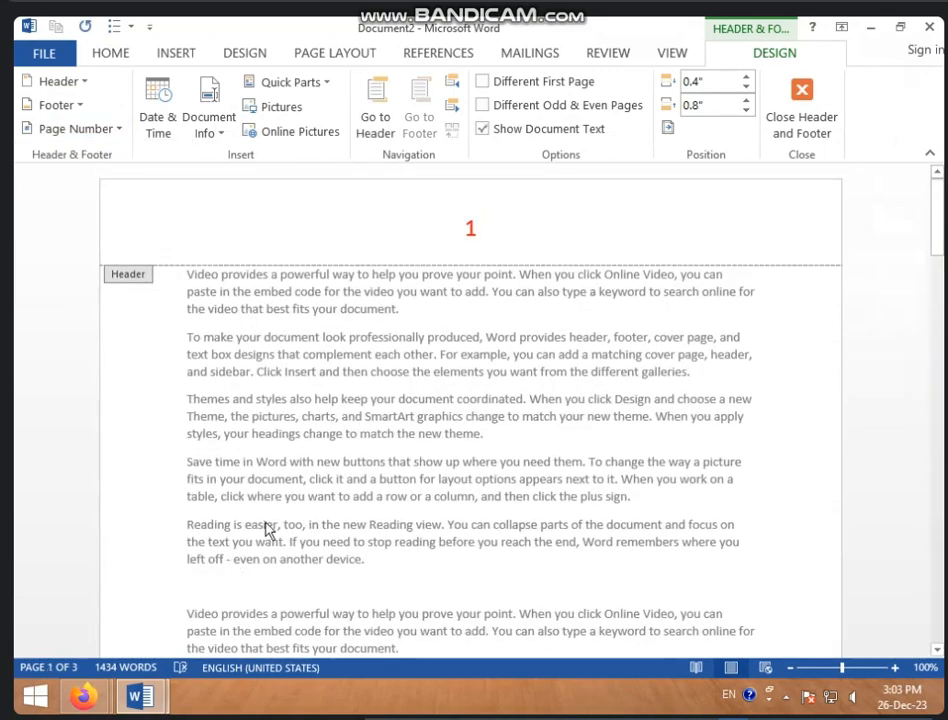
scroll(252, 495, down, 3)
scroll(253, 509, down, 3)
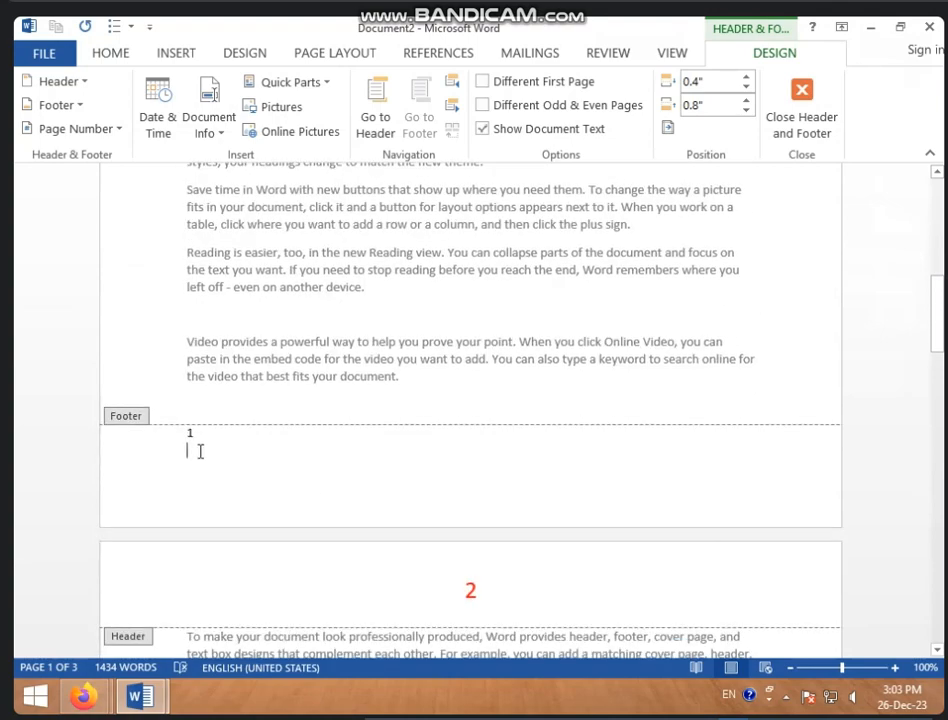
scroll(200, 451, up, 6)
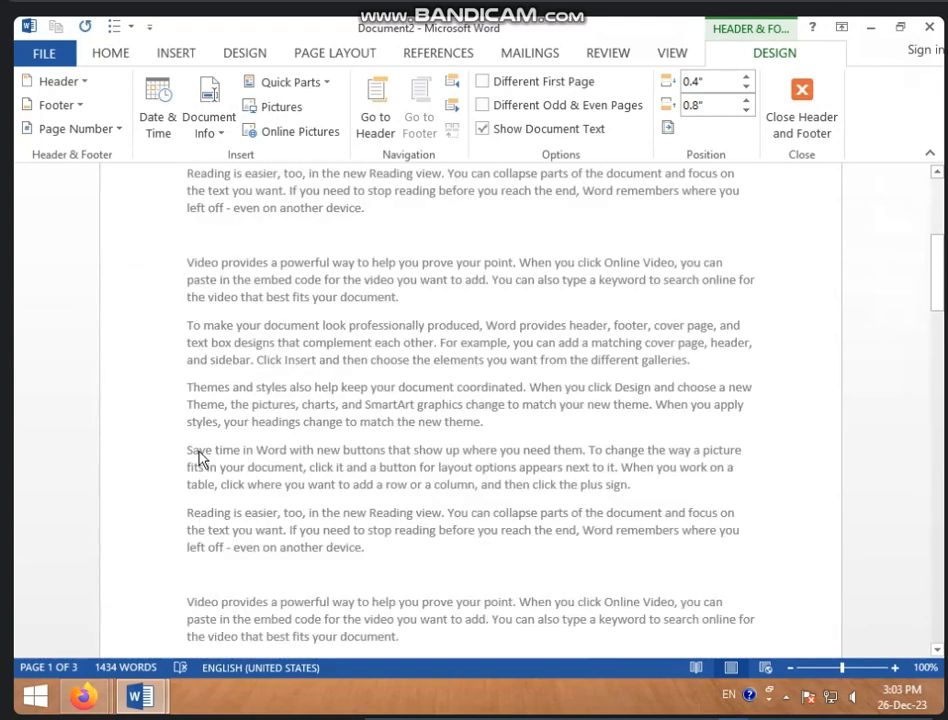
click(344, 216)
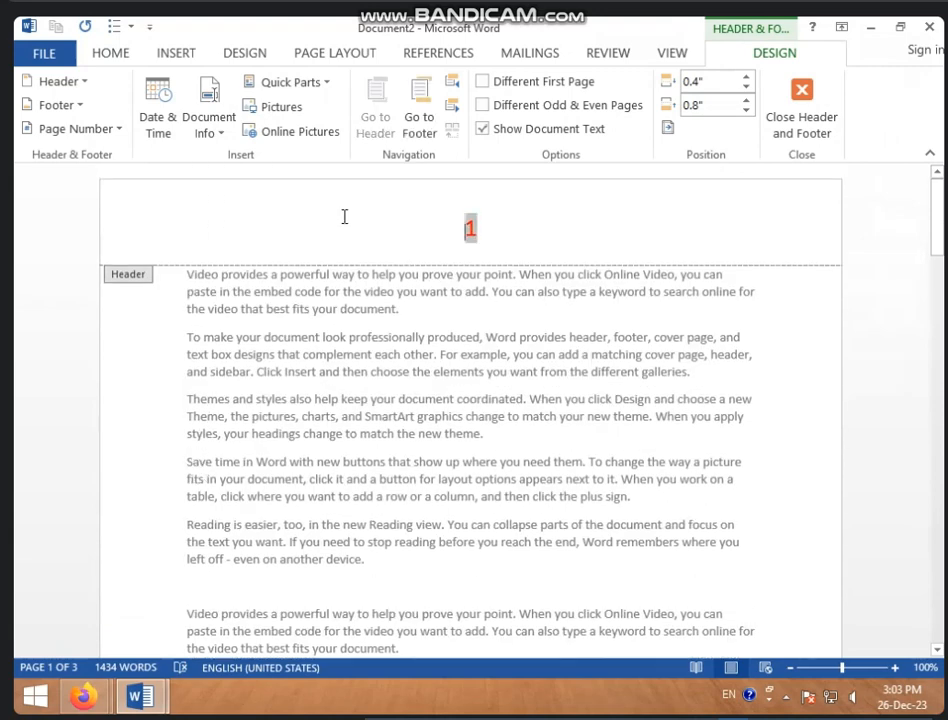
click(119, 128)
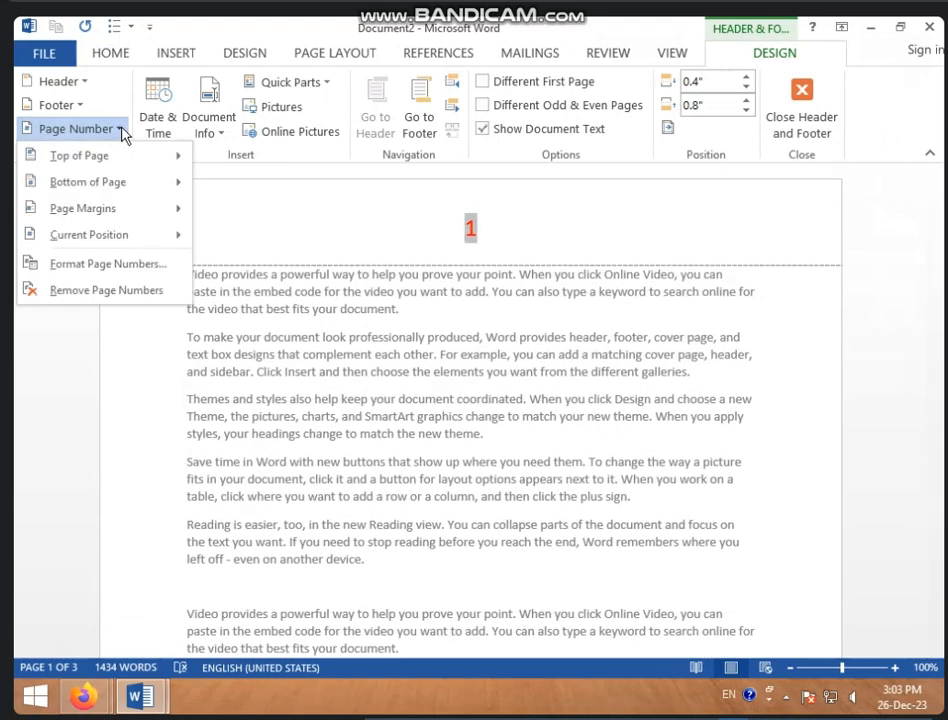
mouse_move(113, 192)
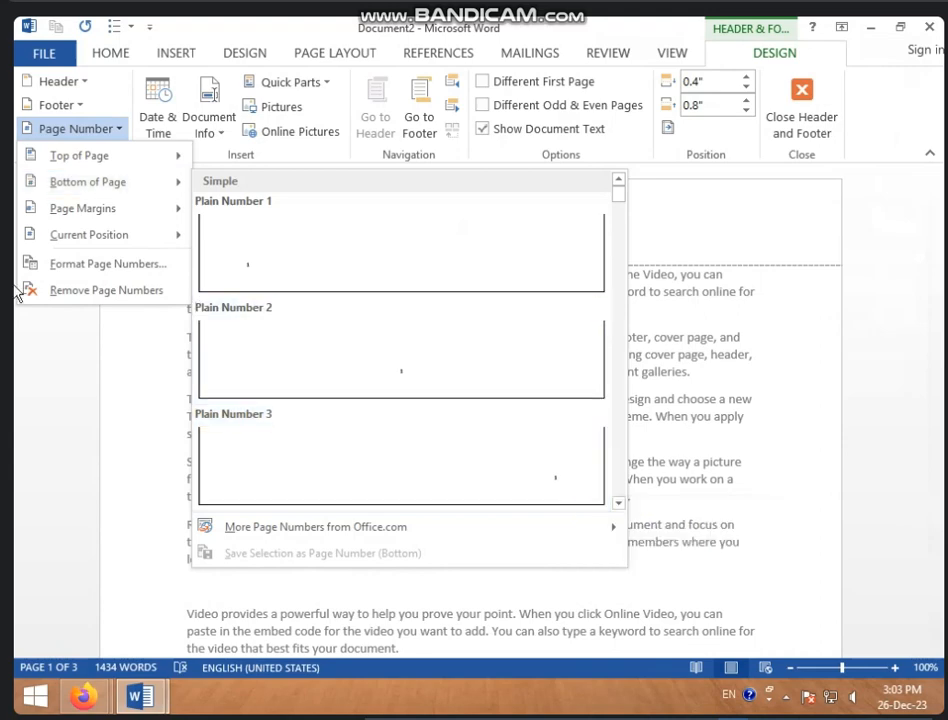
mouse_move(70, 220)
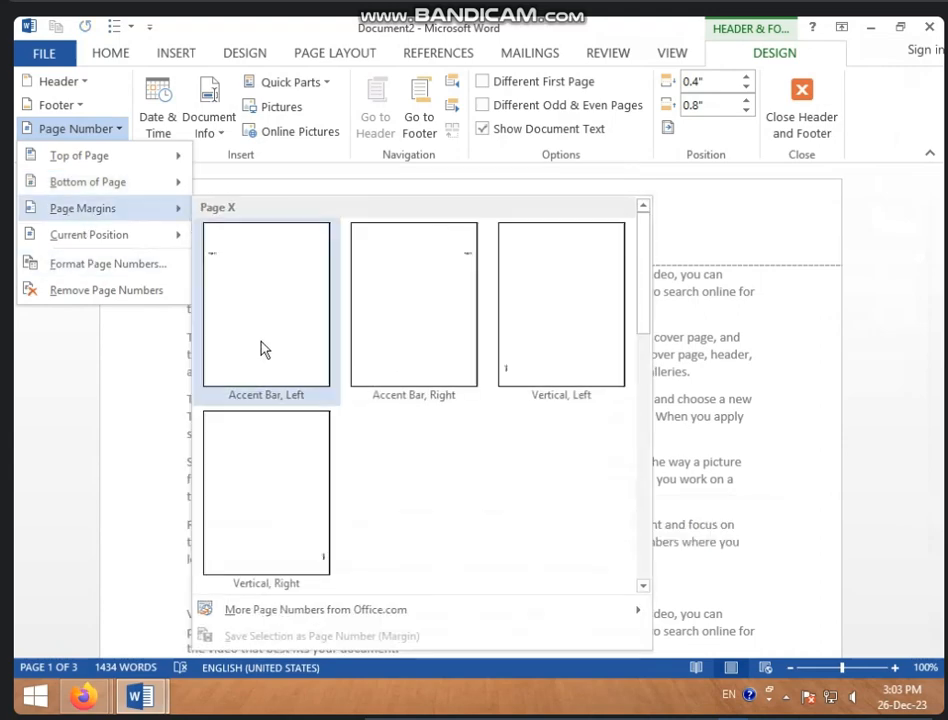
click(733, 418)
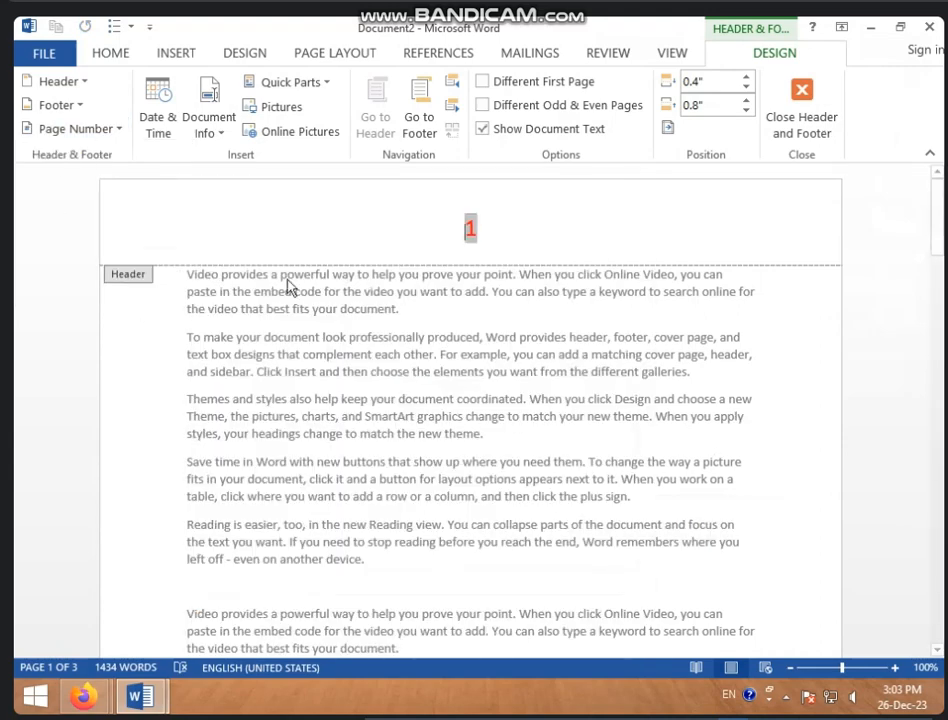
Leave header editing, insert the Accent Bar, Right page number in the page margin, and check it on all three pages.
double_click(377, 357)
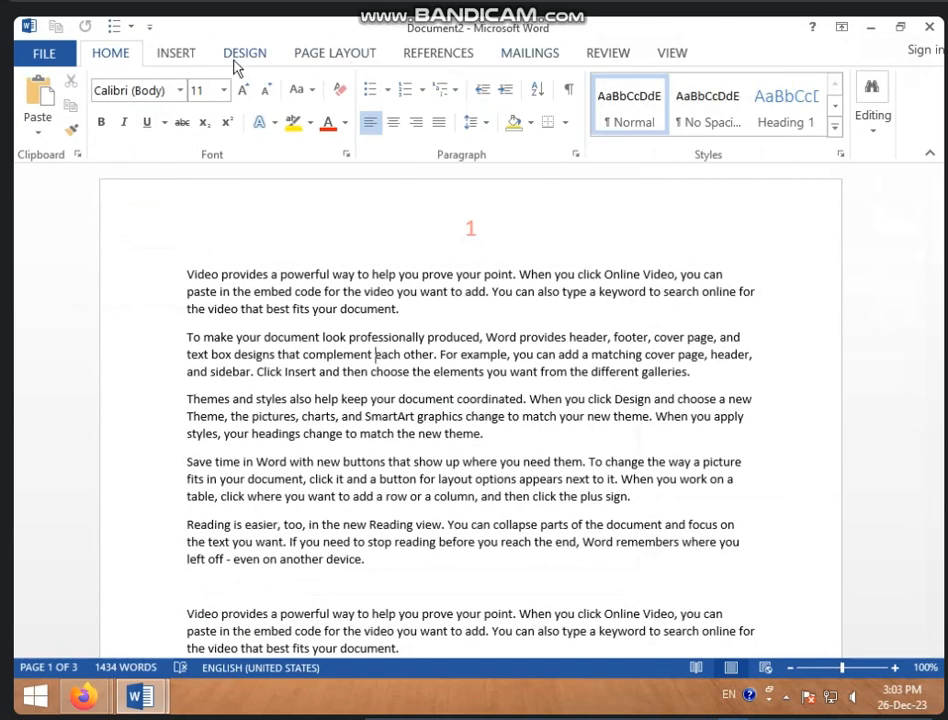
click(176, 55)
click(657, 138)
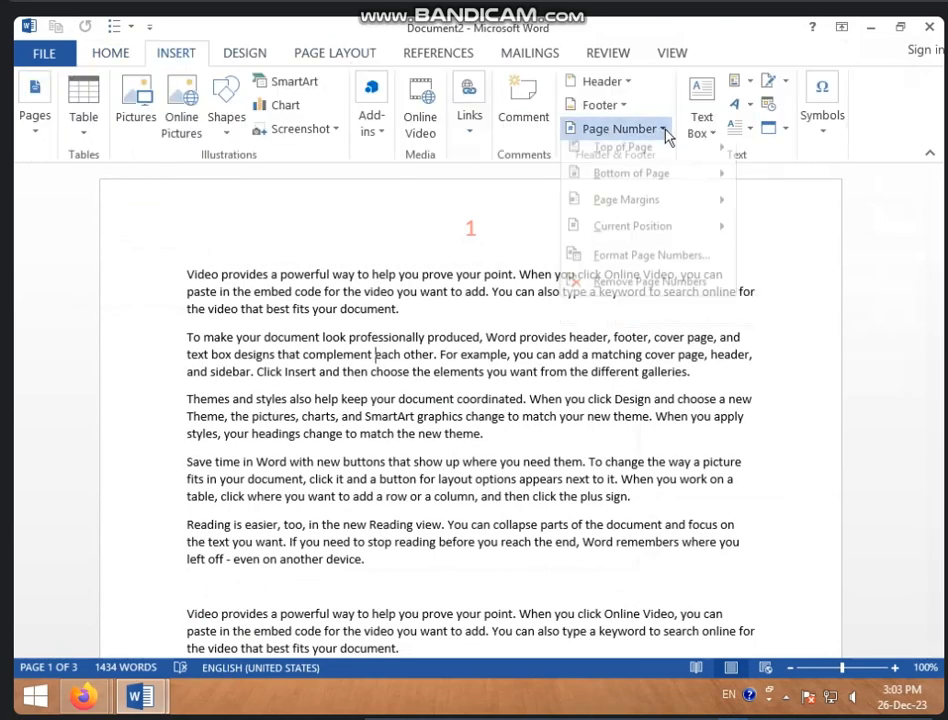
mouse_move(628, 186)
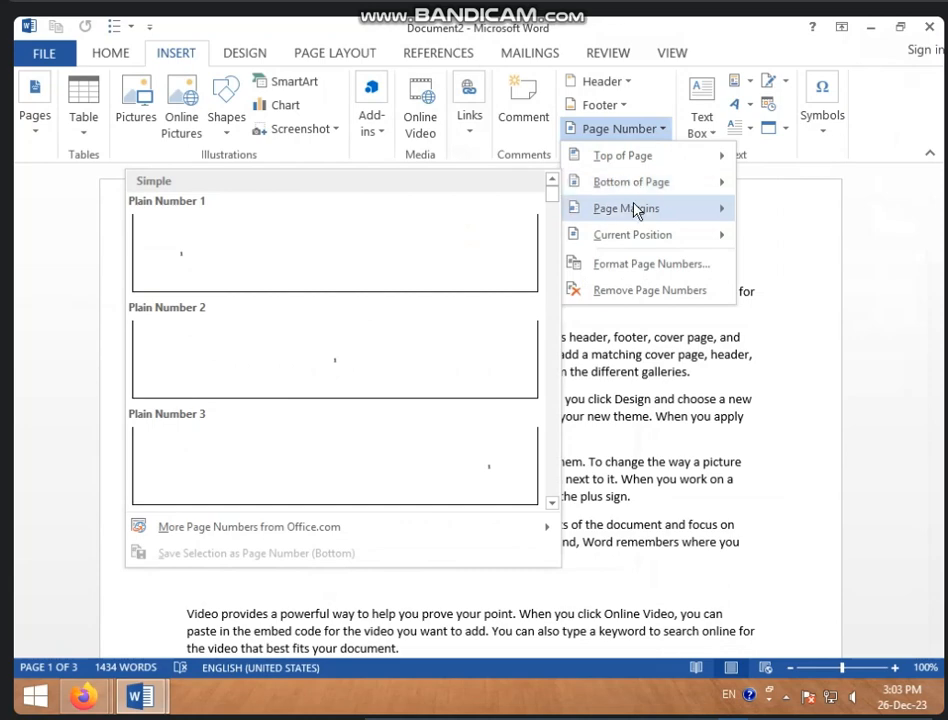
mouse_move(636, 210)
click(364, 297)
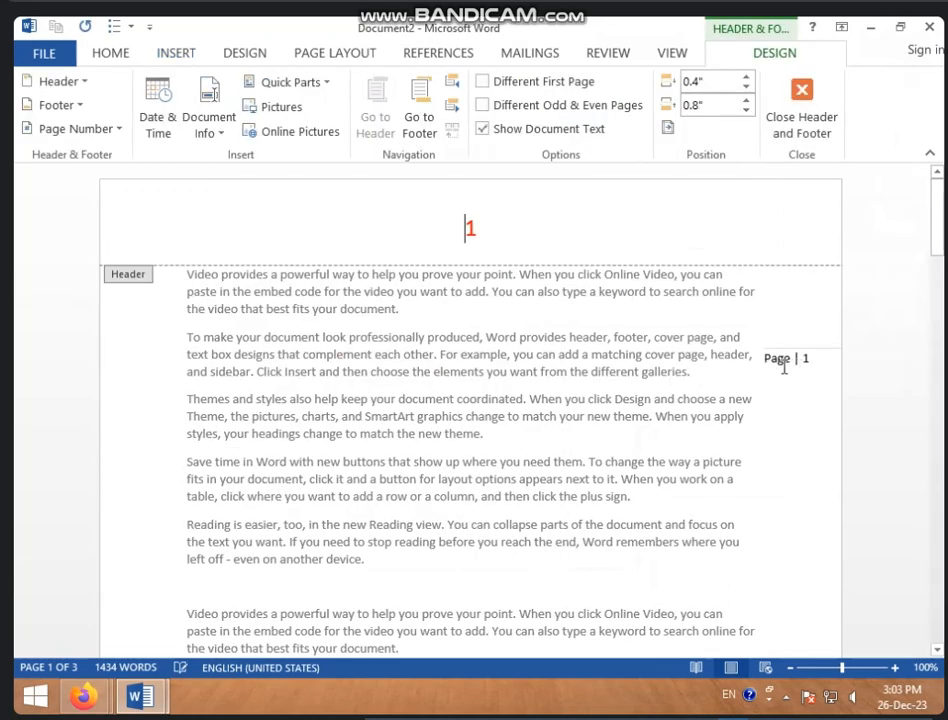
scroll(787, 379, down, 15)
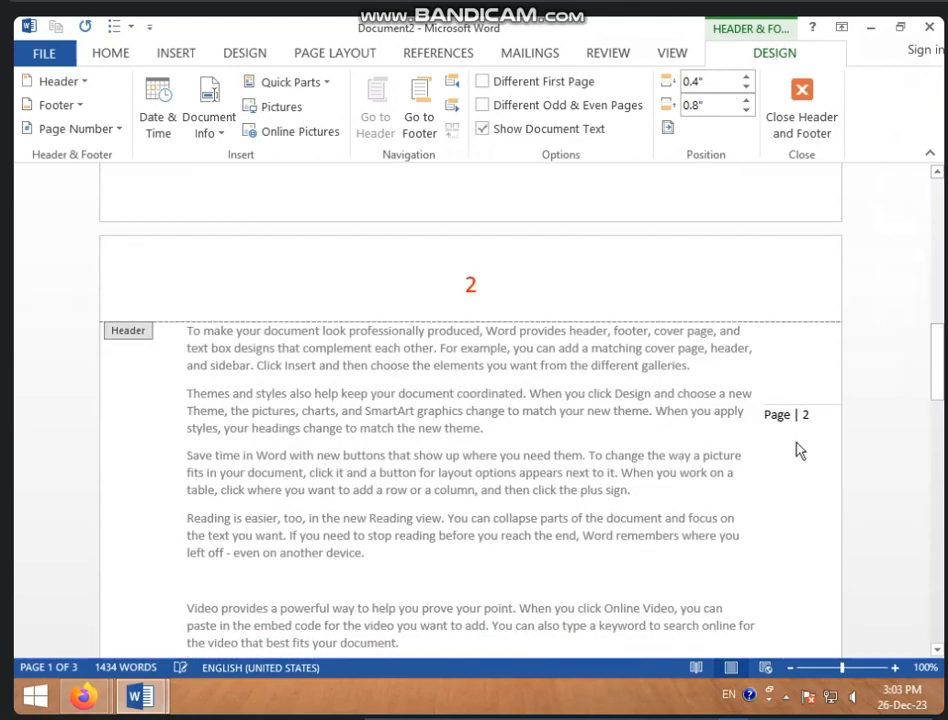
scroll(792, 455, down, 15)
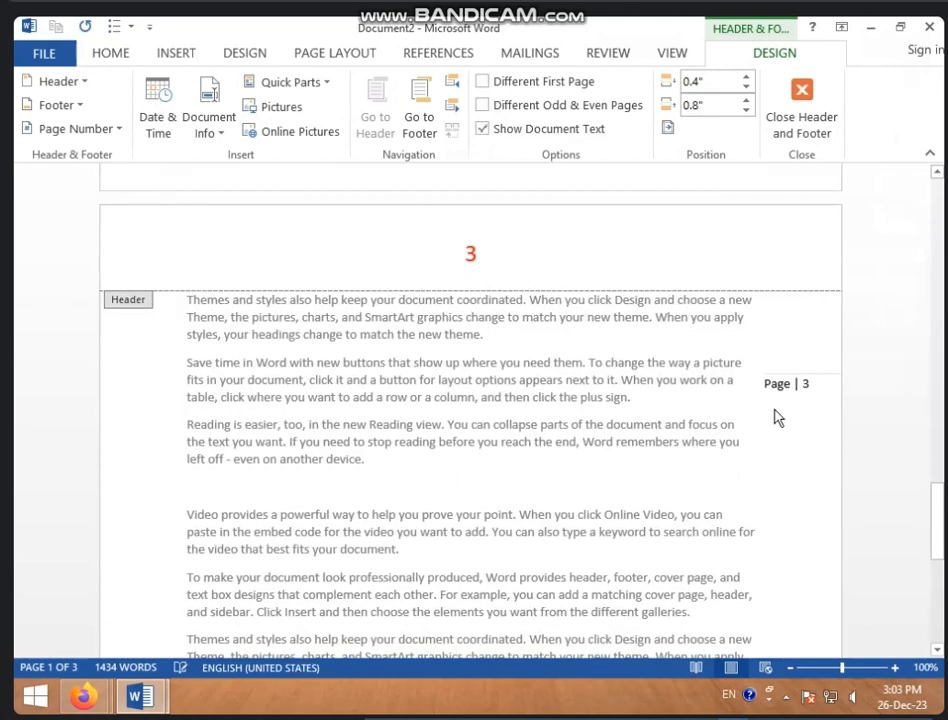
Remove the page numbers from the document and return to the body text.
click(780, 385)
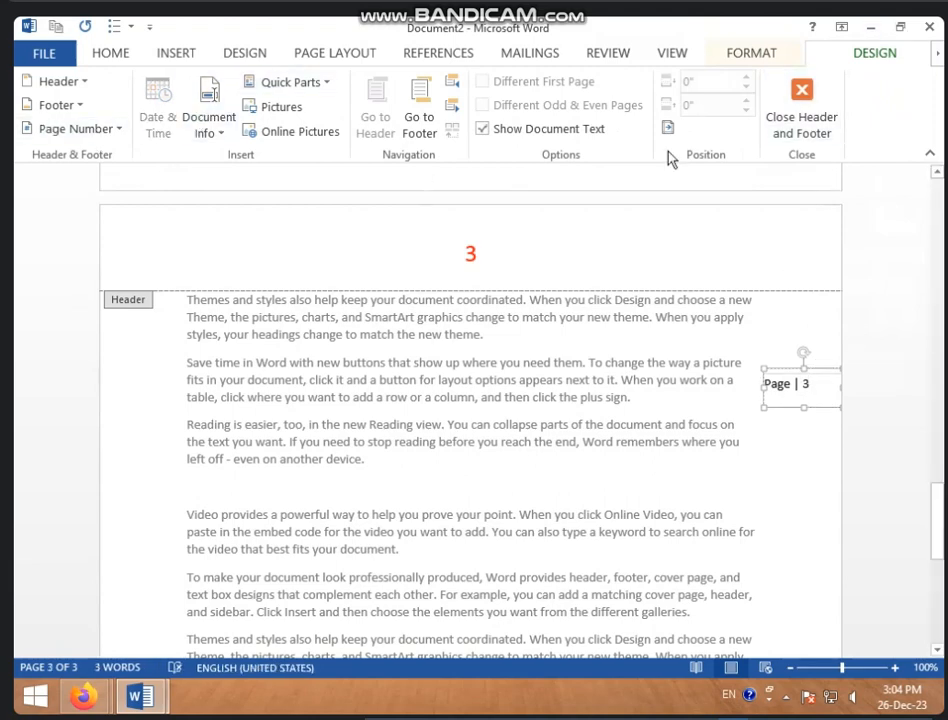
click(111, 130)
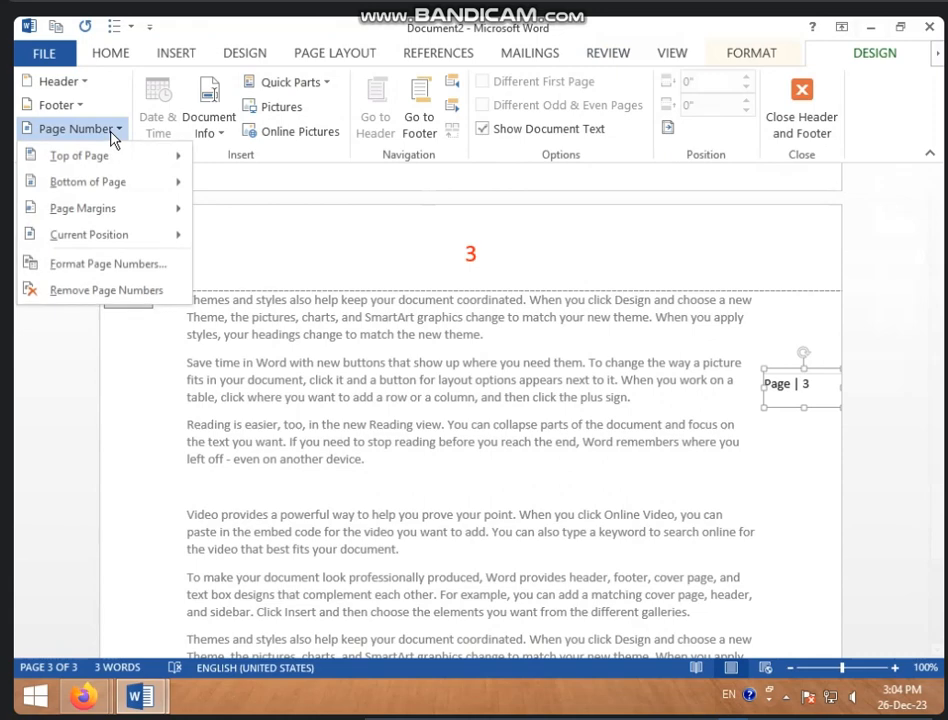
click(131, 292)
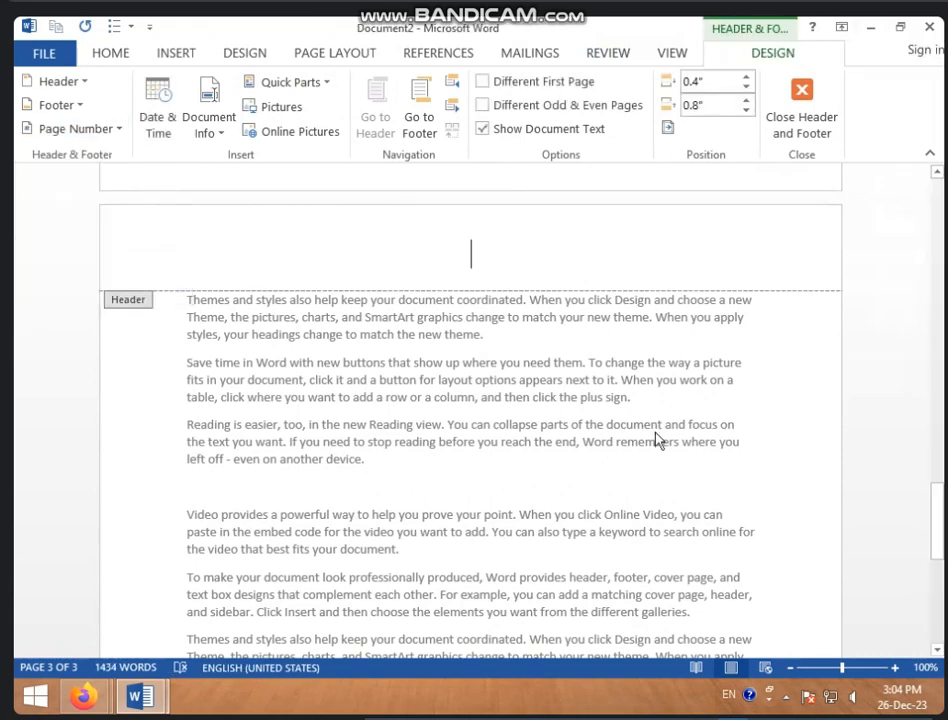
double_click(553, 381)
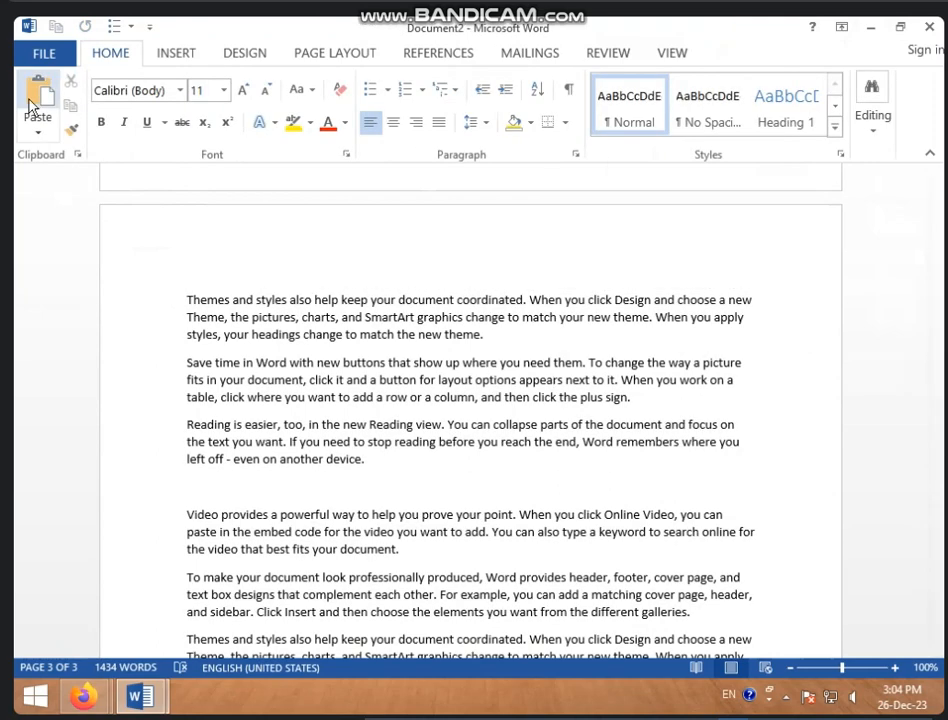
Insert an Accent Bar 1 page number at the current position, after the first "Reading is easier" paragraph on page 3.
click(186, 60)
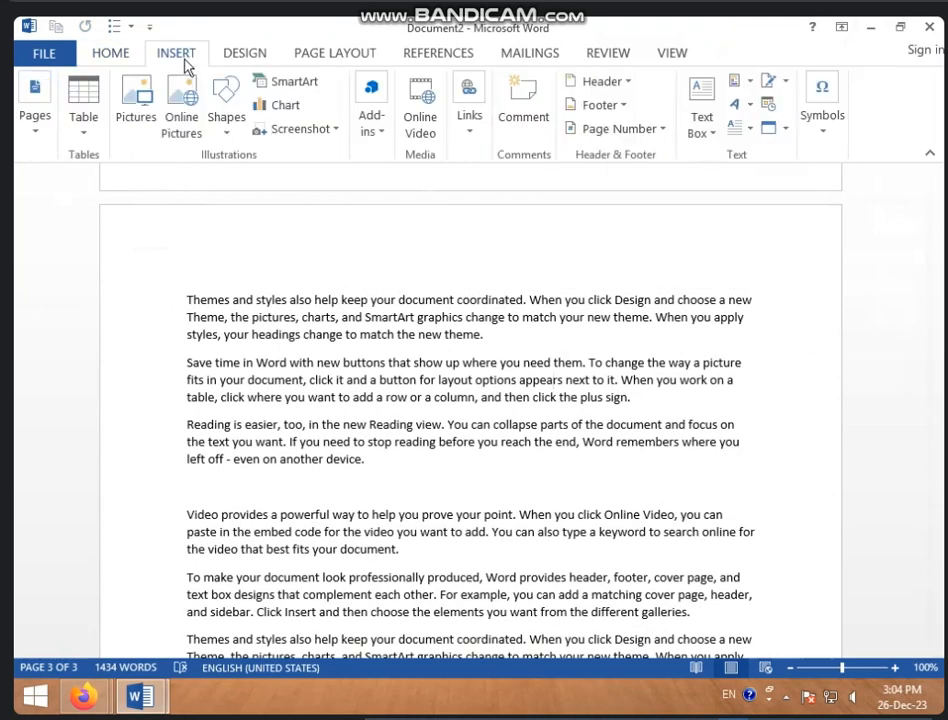
click(654, 134)
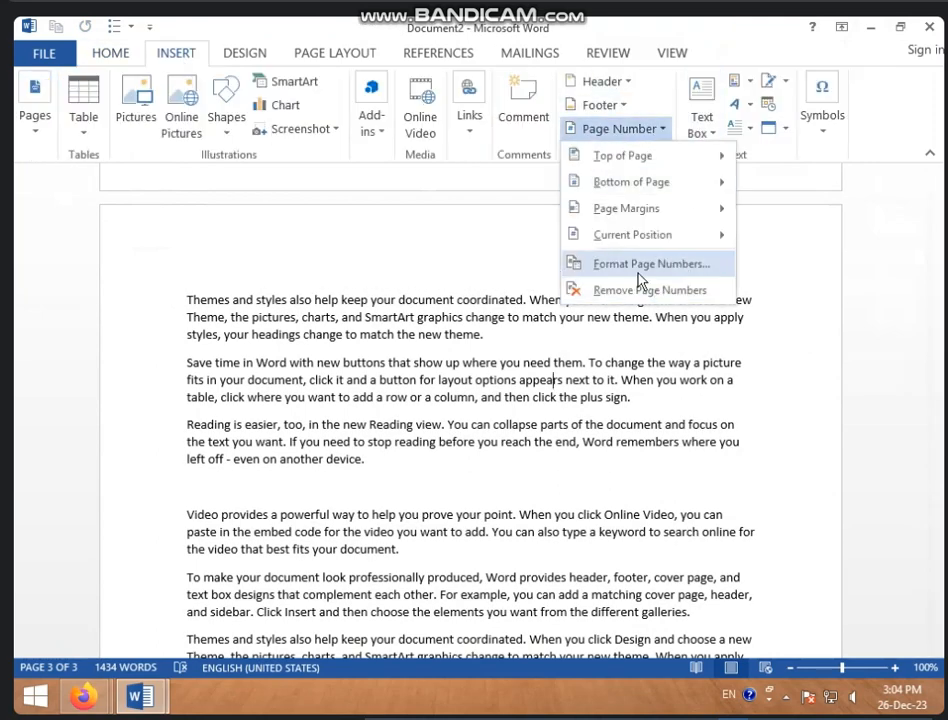
mouse_move(663, 240)
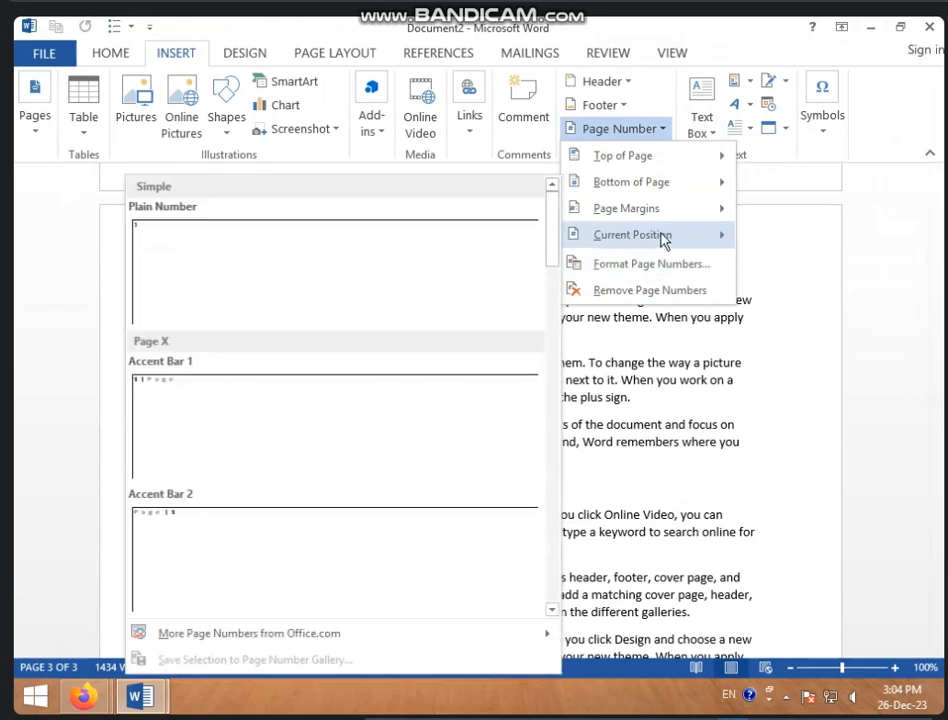
mouse_move(626, 214)
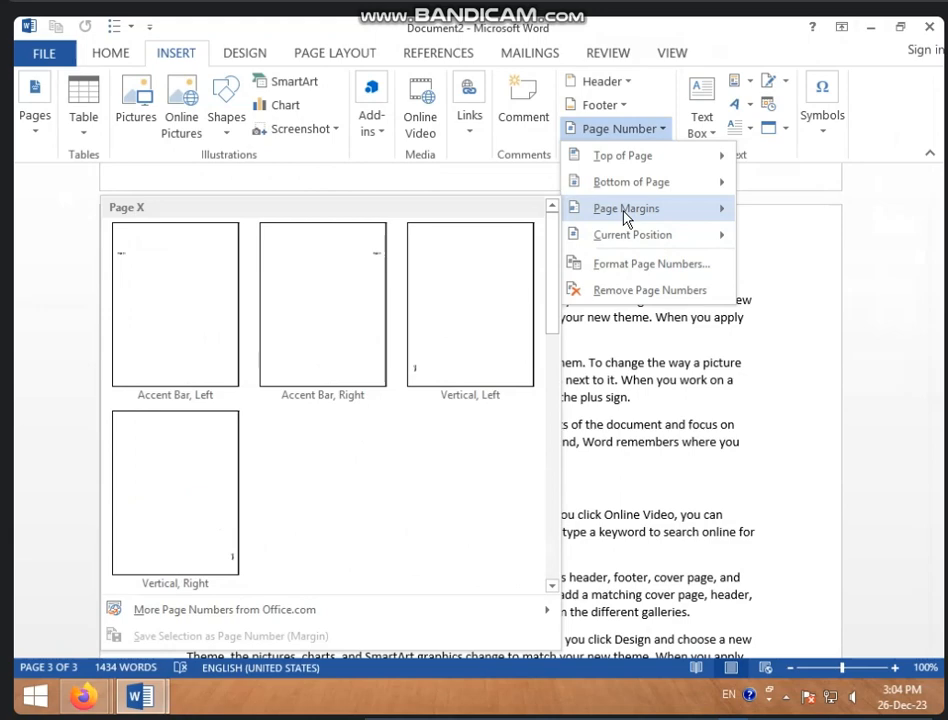
mouse_move(622, 243)
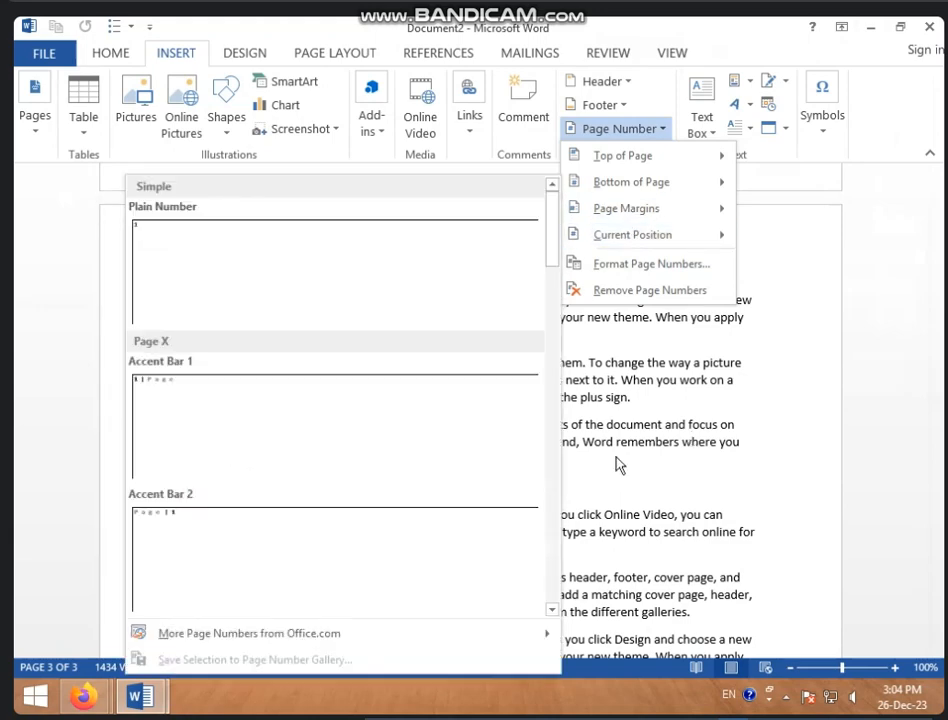
click(500, 483)
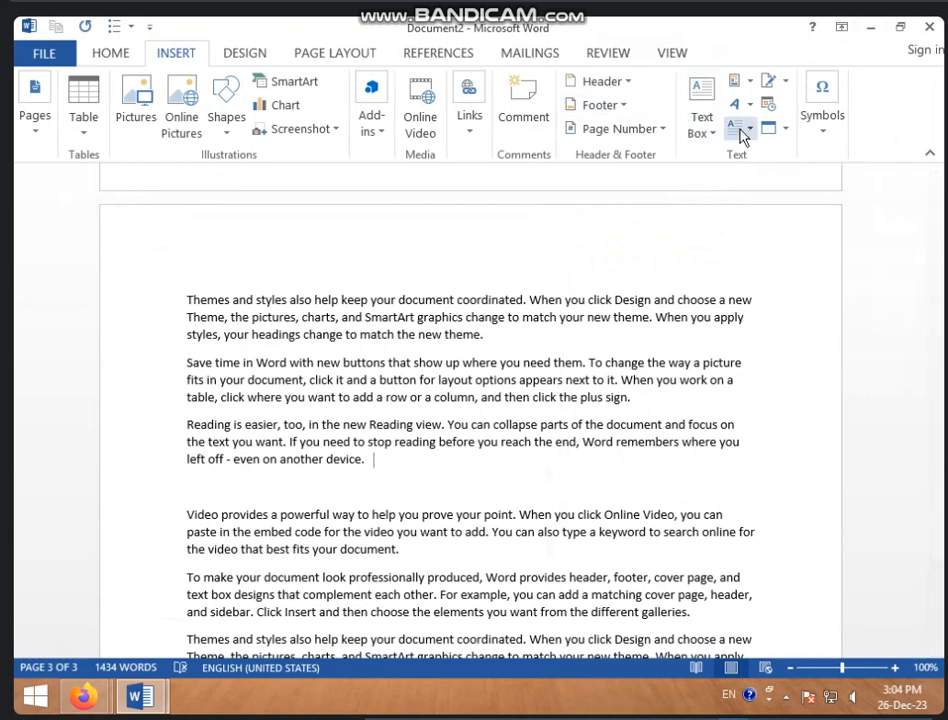
click(664, 129)
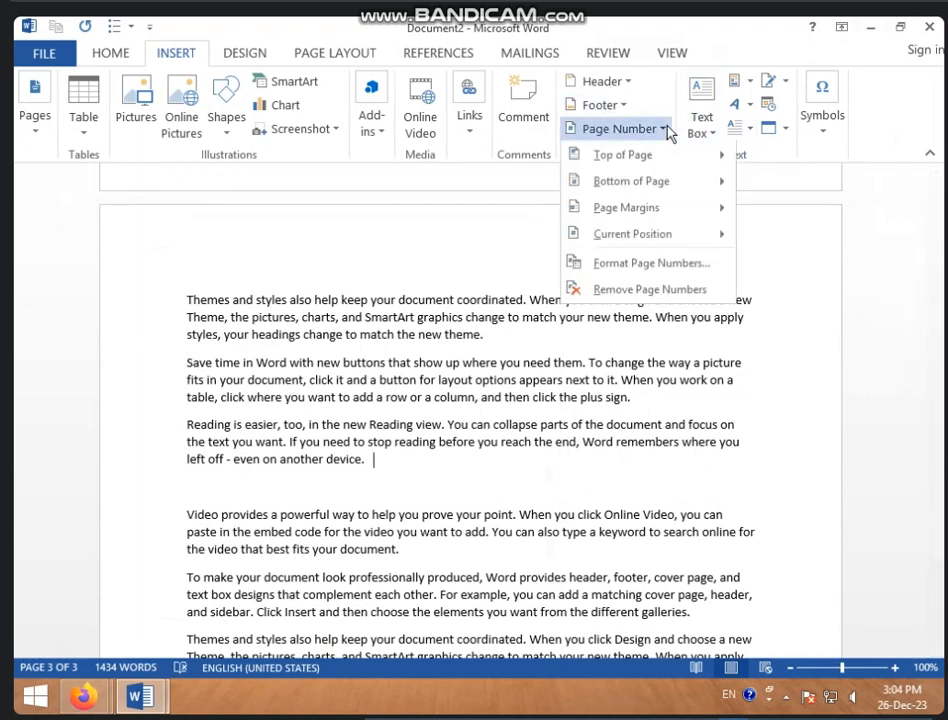
mouse_move(626, 238)
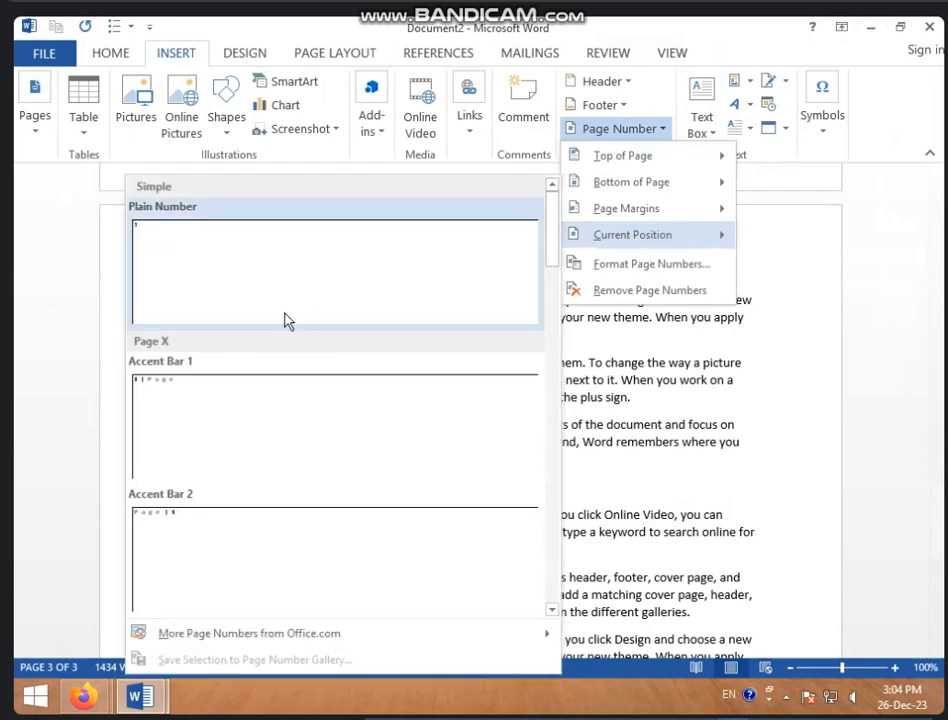
click(205, 545)
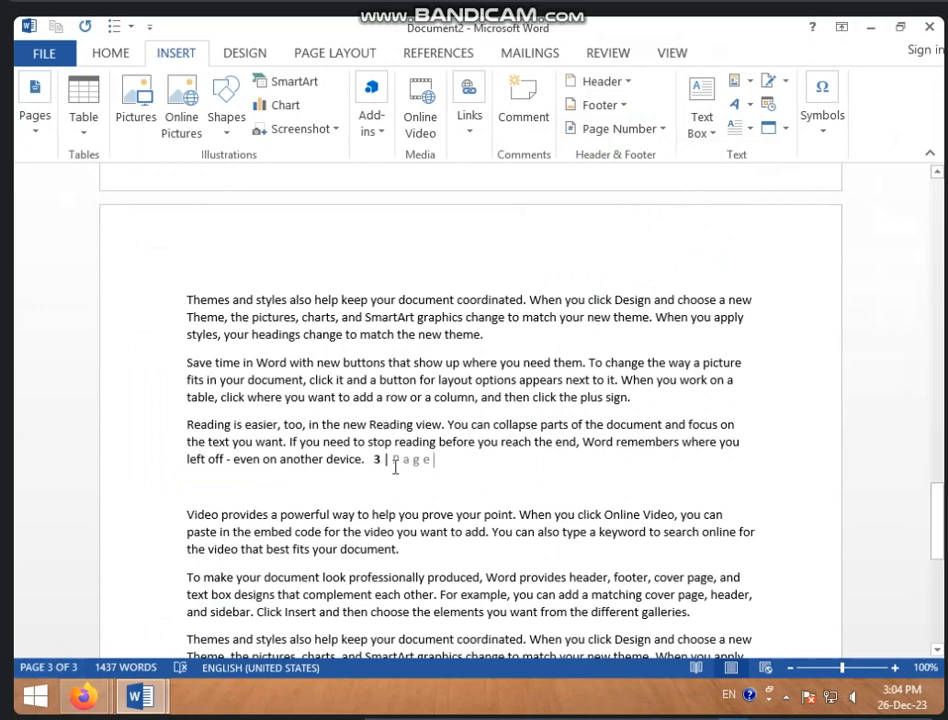
Set the page number format to the Hindi letters क,ख,ग,... for the document, continuing from the previous section.
scroll(422, 467, up, 15)
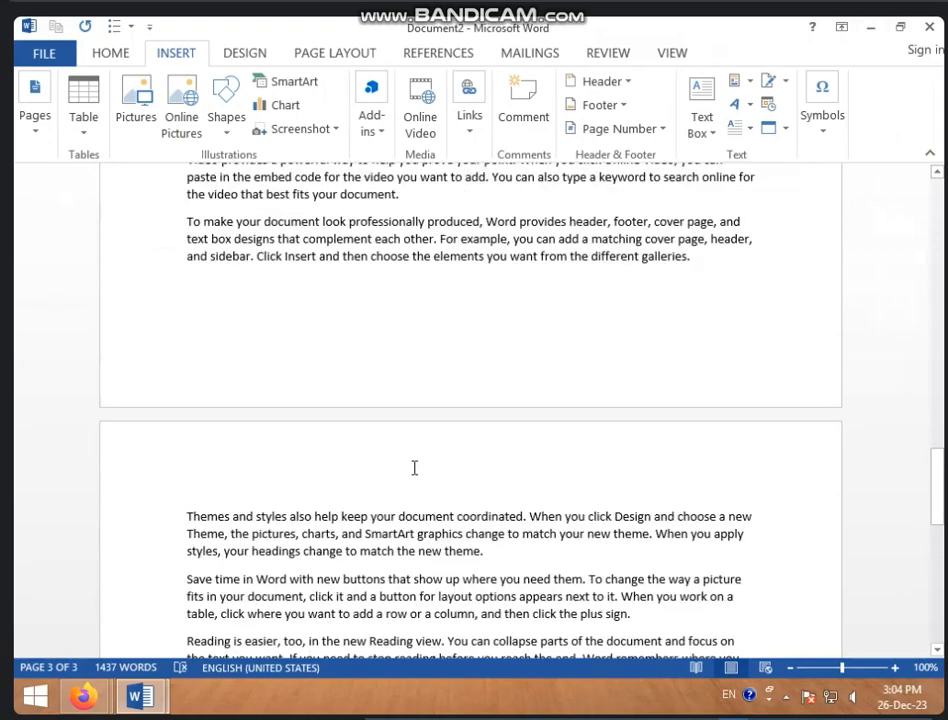
scroll(412, 467, up, 4)
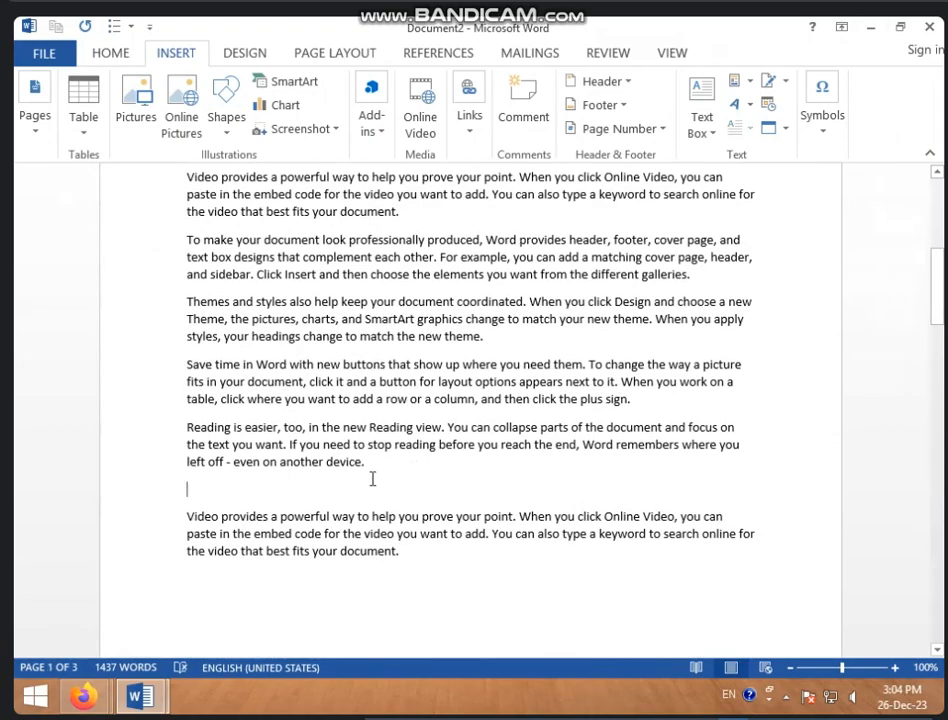
scroll(396, 463, up, 3)
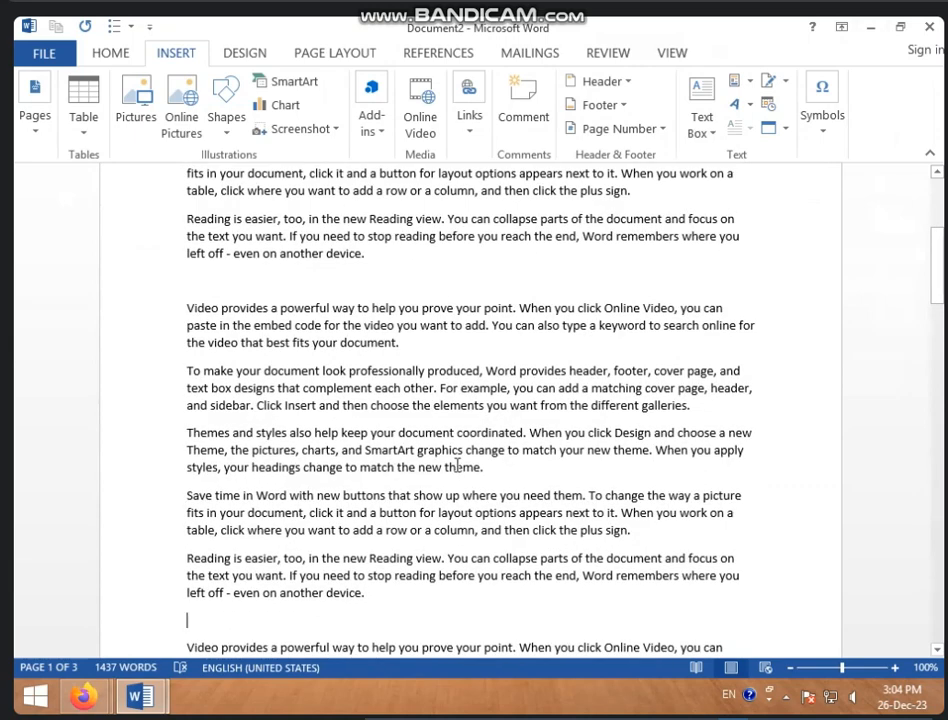
click(657, 137)
mouse_move(630, 240)
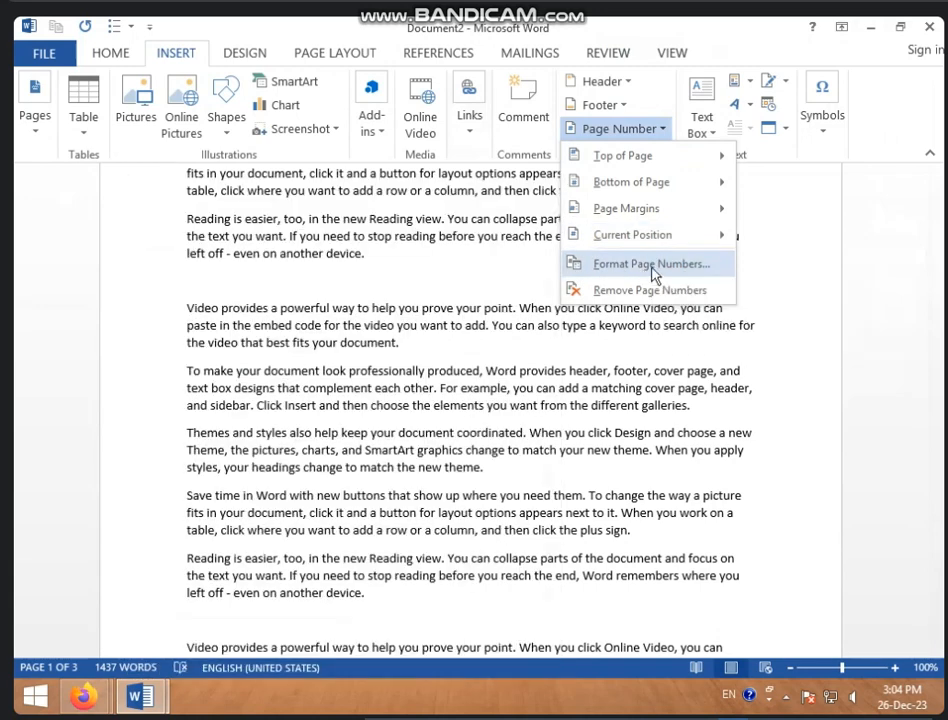
click(653, 268)
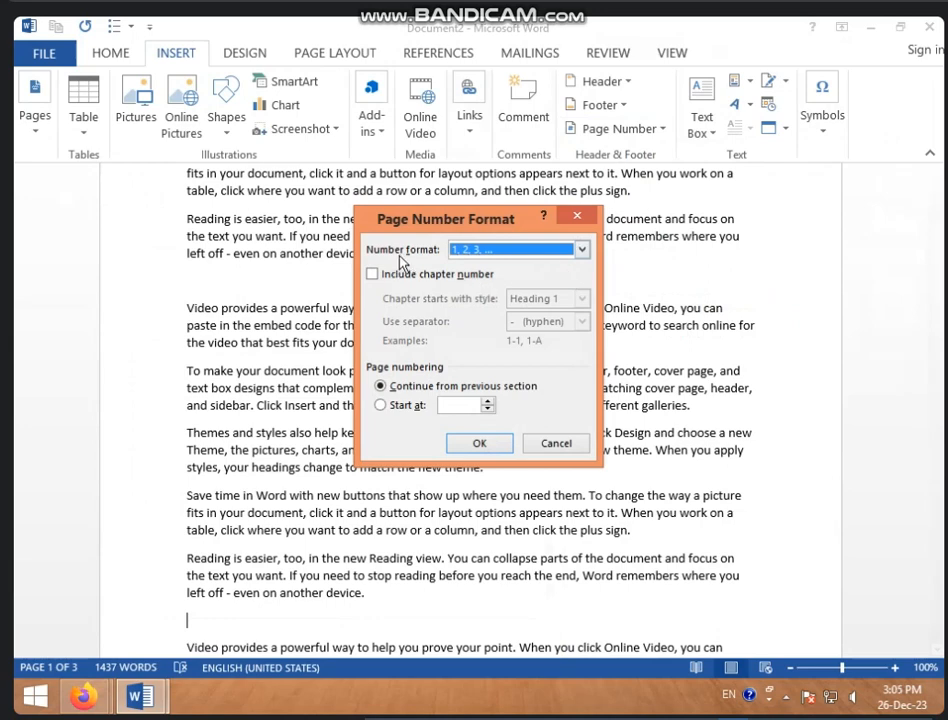
click(563, 255)
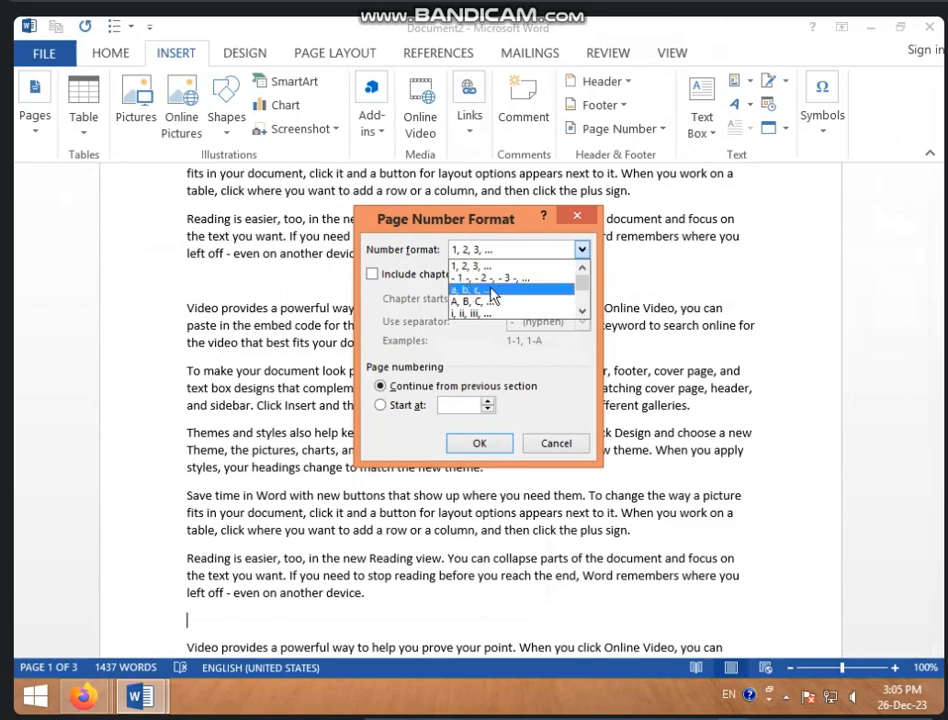
scroll(485, 300, down, 3)
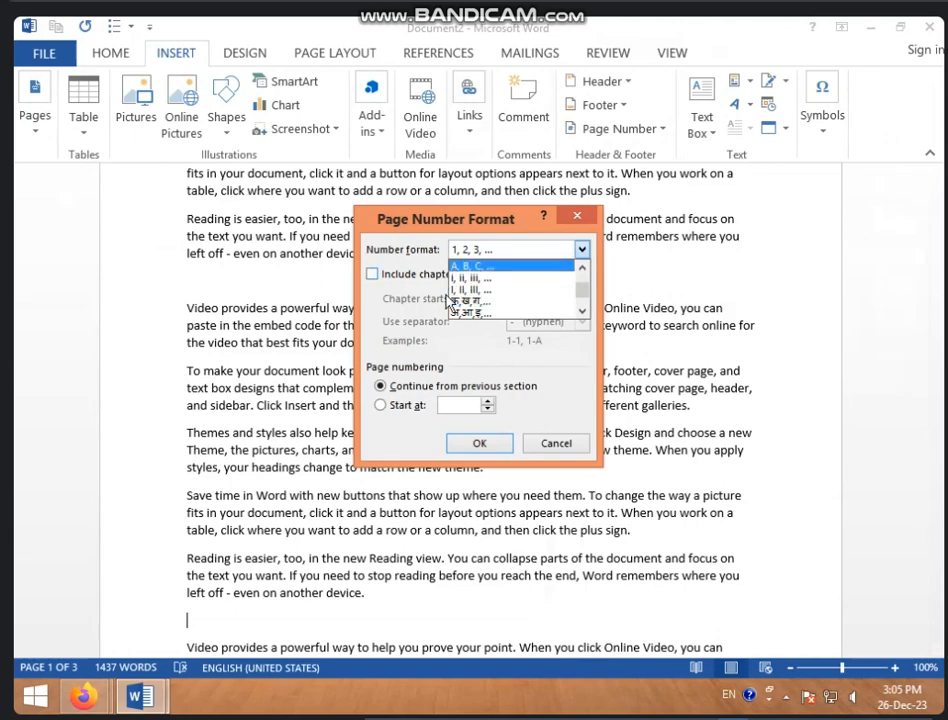
click(464, 301)
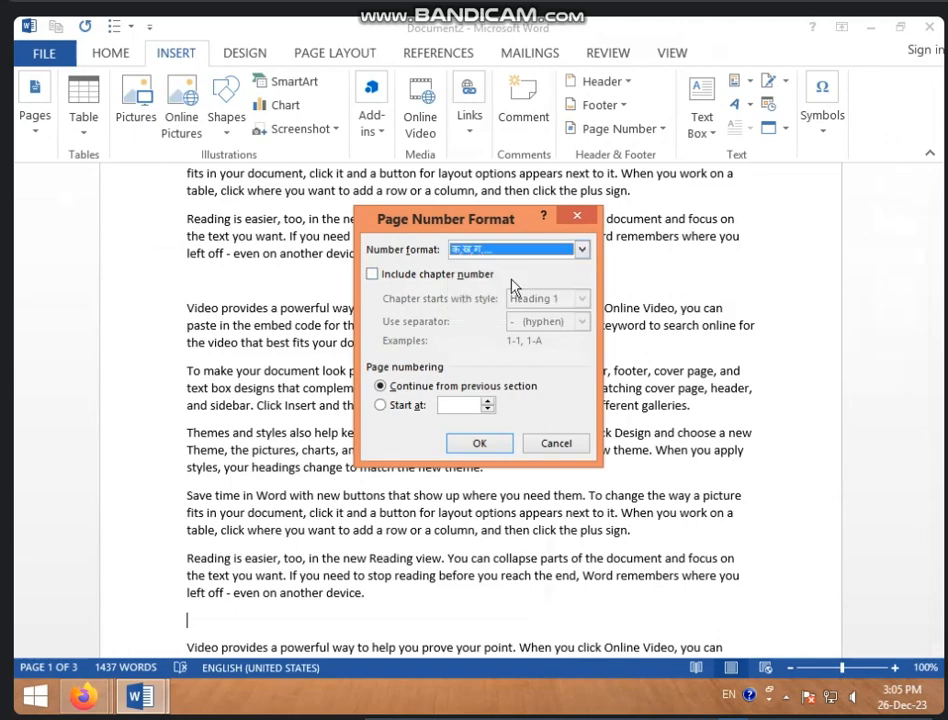
click(478, 443)
Insert the Plain Number 1 page number at the top of the page and check the headers on the following pages.
scroll(449, 455, up, 6)
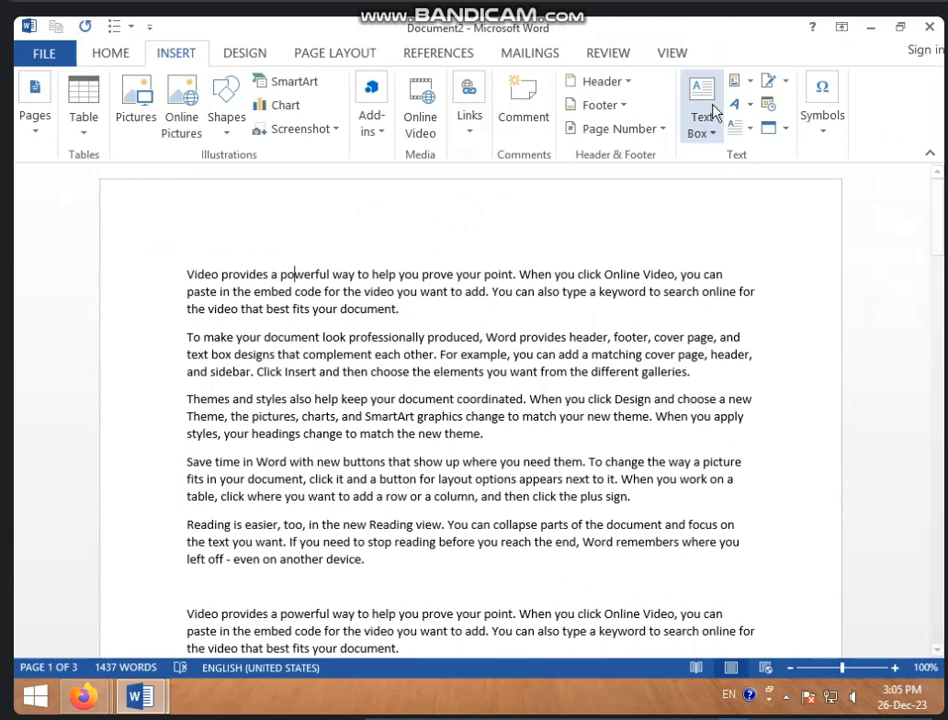
click(650, 129)
mouse_move(648, 170)
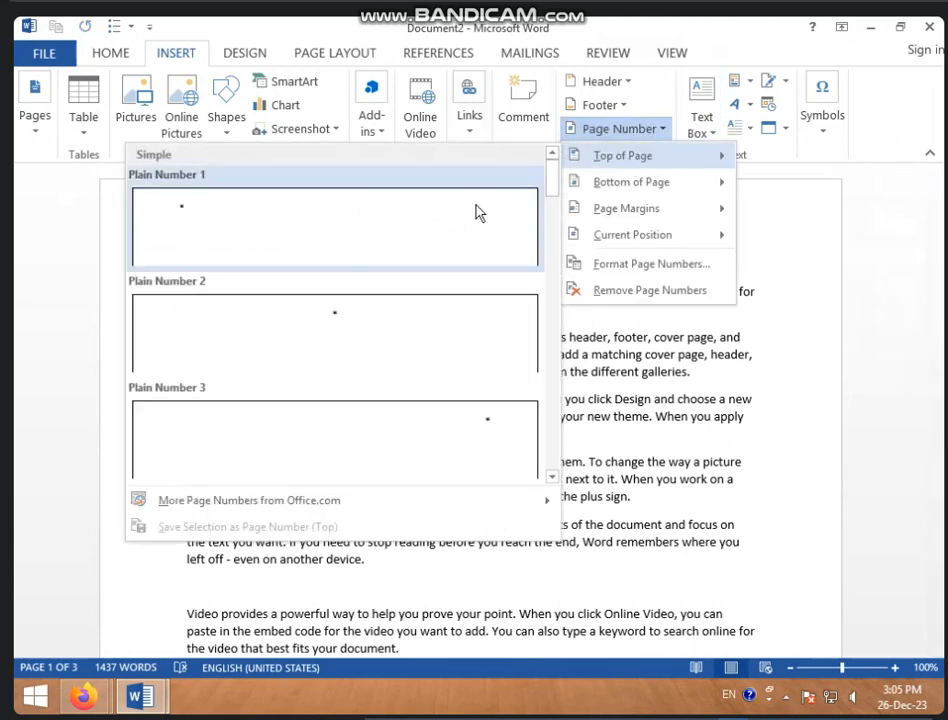
click(336, 241)
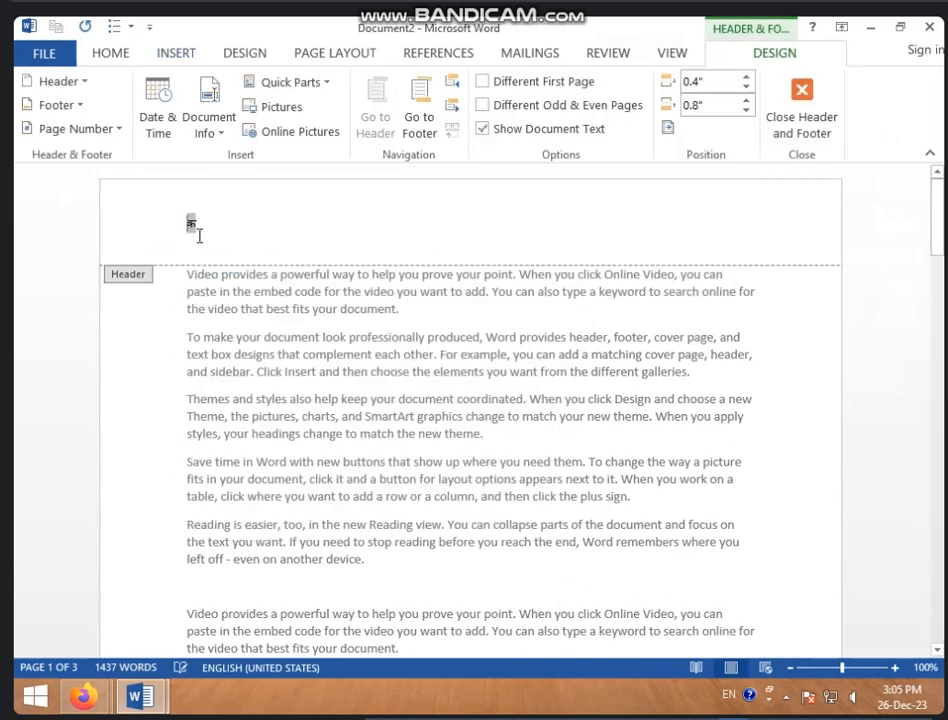
scroll(193, 242, down, 20)
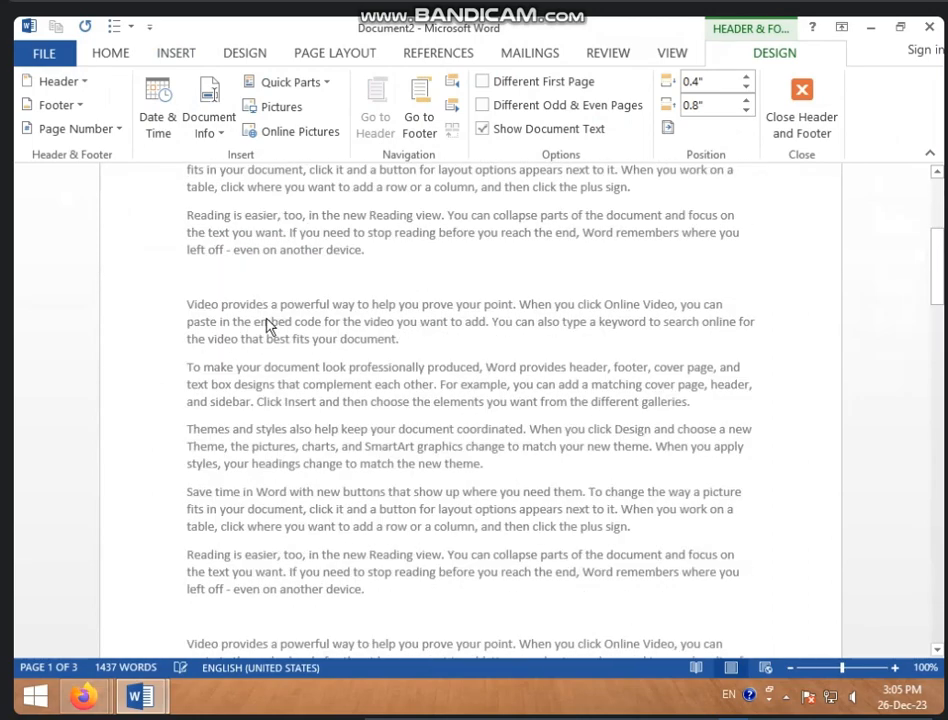
scroll(437, 340, down, 5)
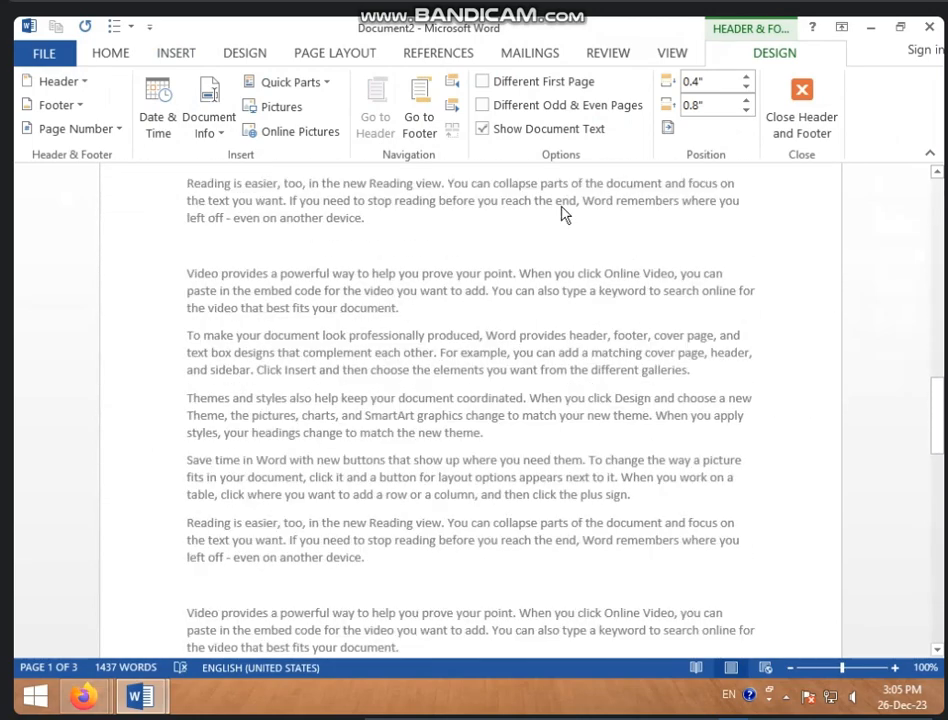
Change the page number format to the Hindi number words एक,दो,तीन,... and check the numbers in the page headers.
click(123, 131)
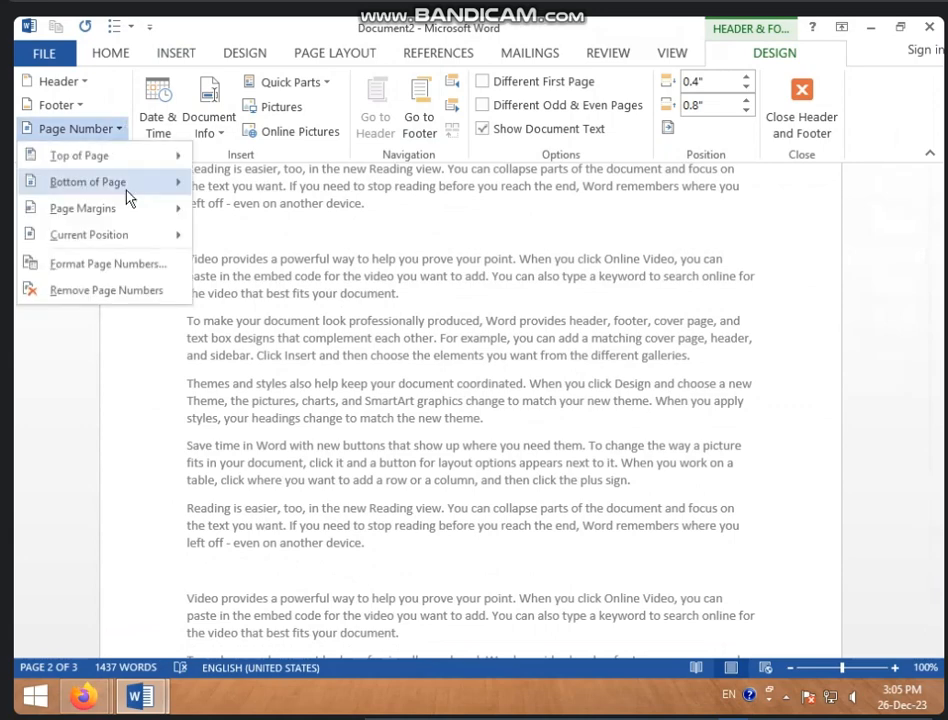
click(116, 264)
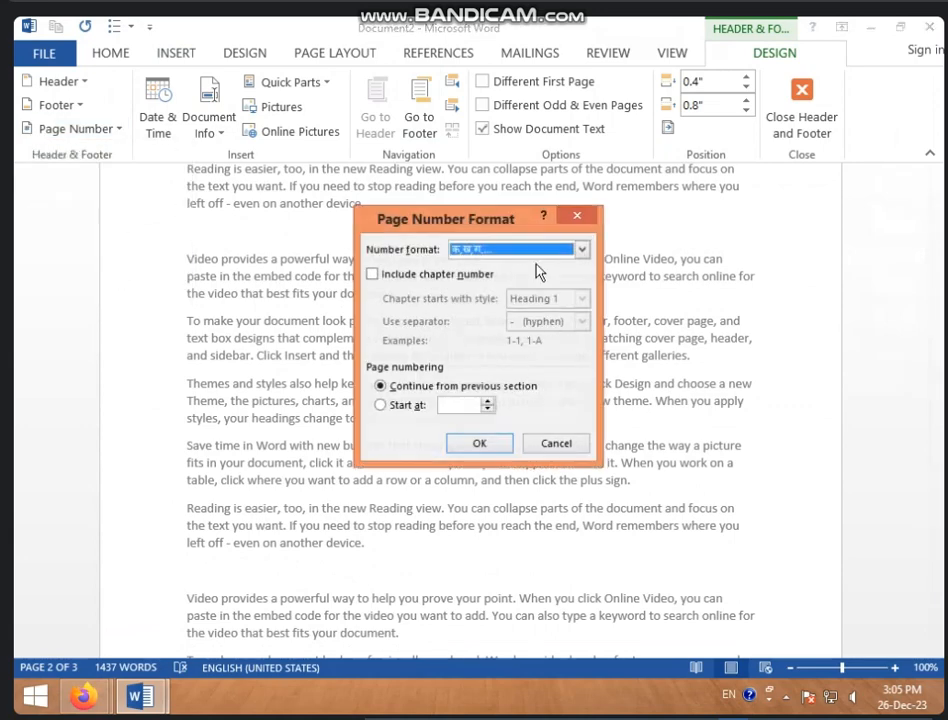
click(581, 250)
scroll(523, 271, down, 1)
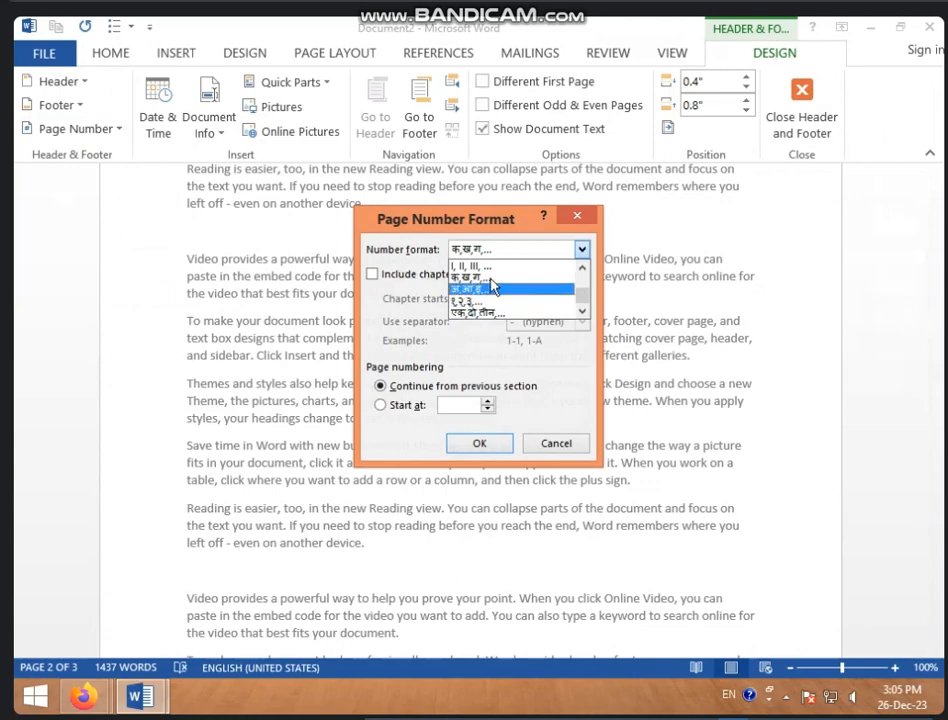
click(503, 313)
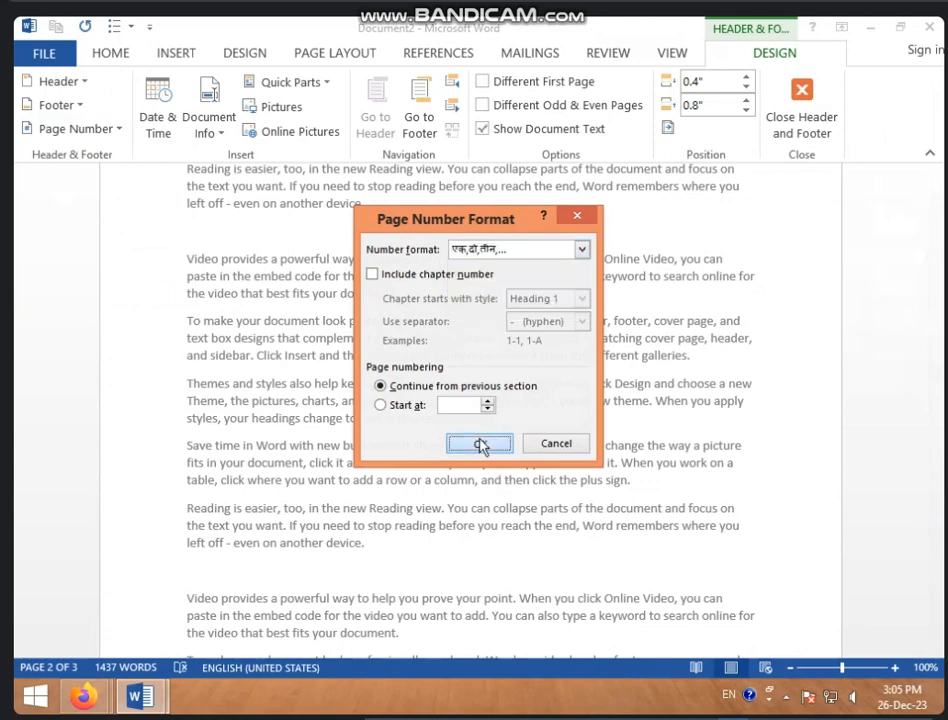
click(482, 444)
scroll(201, 332, down, 15)
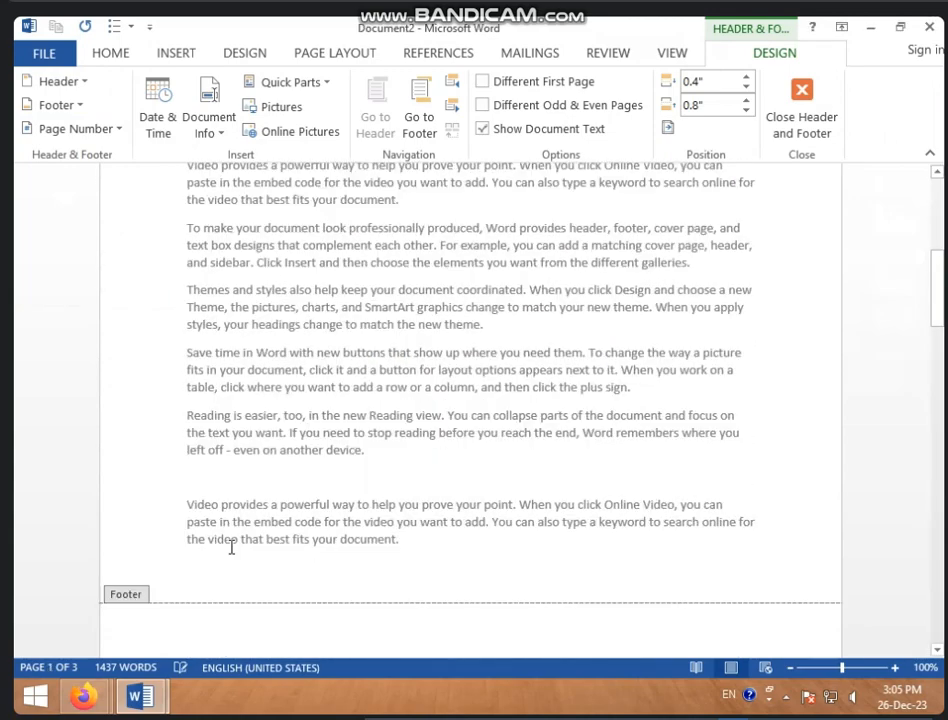
Select the page number in the header of page 2 and remove the page numbers from the document.
drag(218, 458, 99, 459)
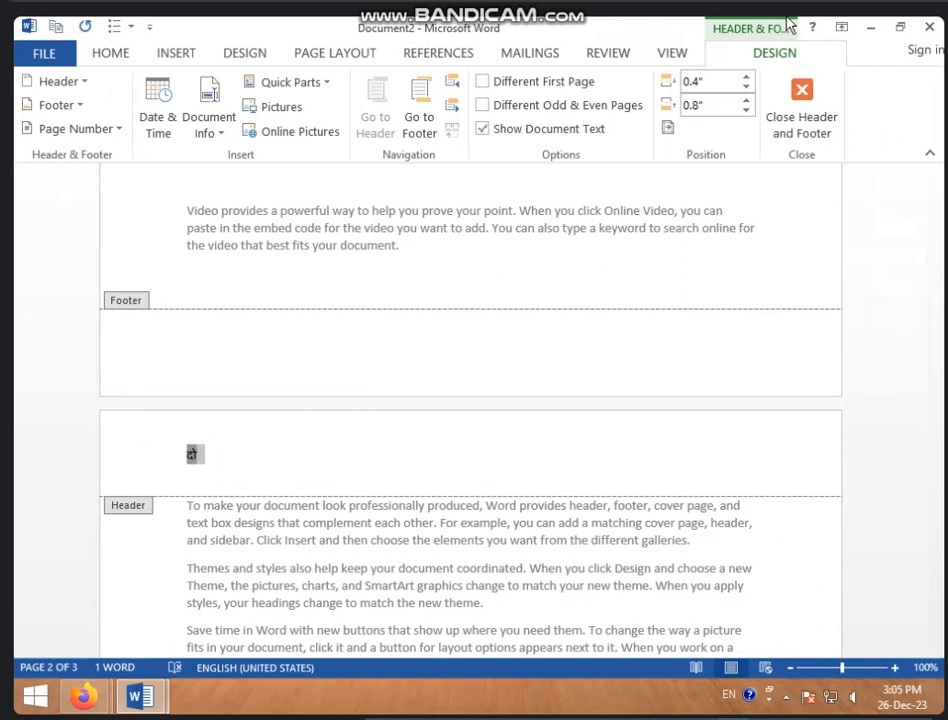
click(120, 129)
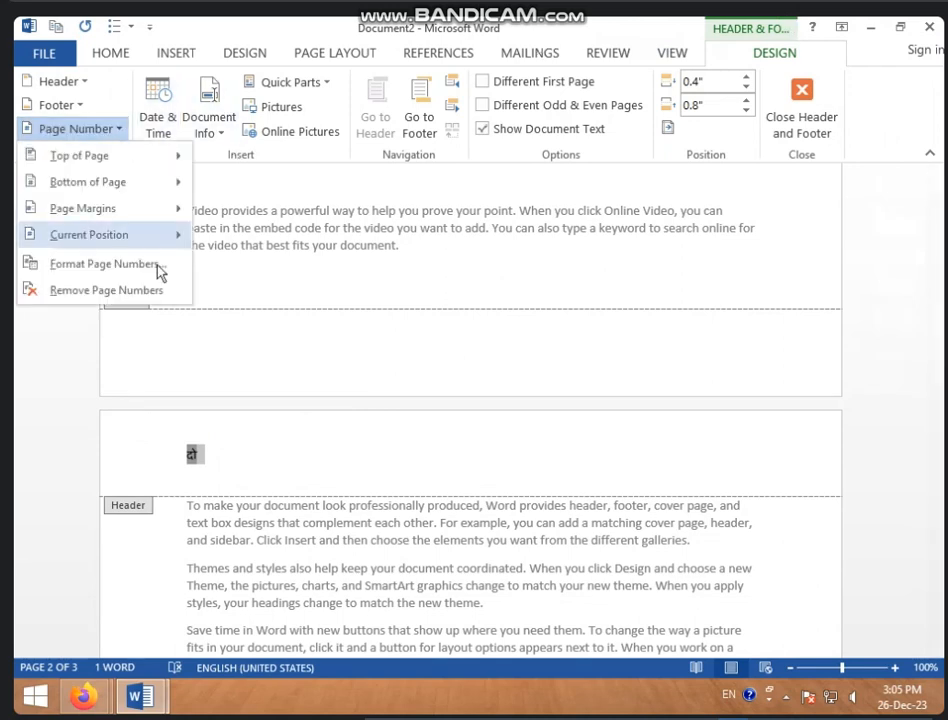
click(103, 290)
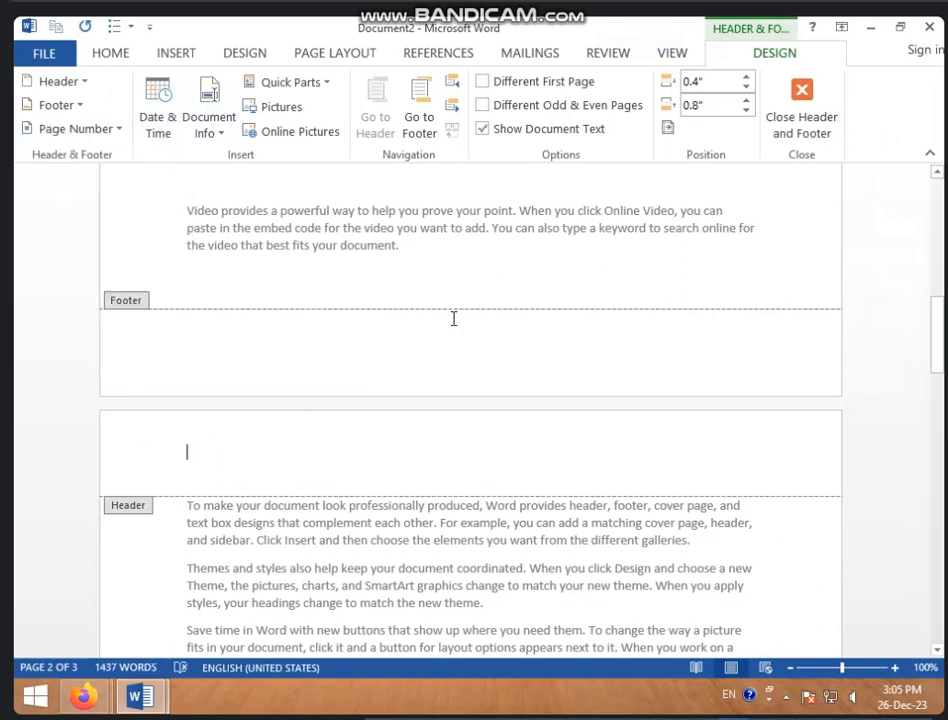